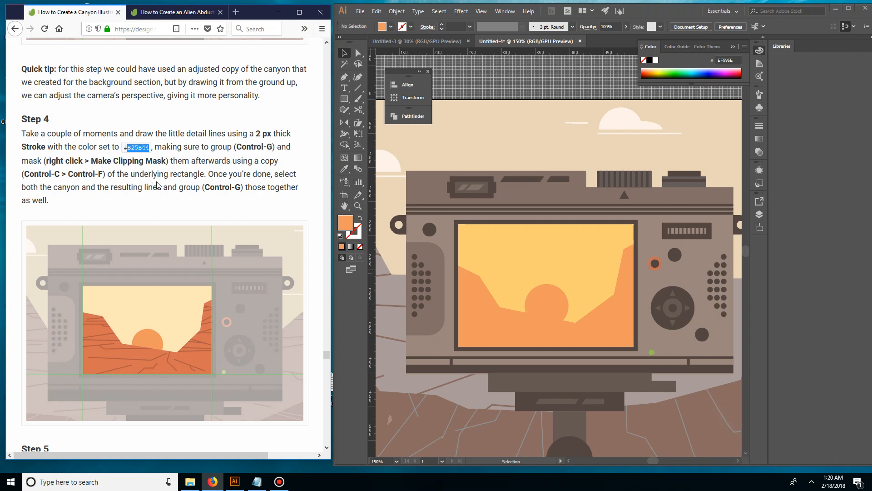
left_click(427, 133)
key("p")
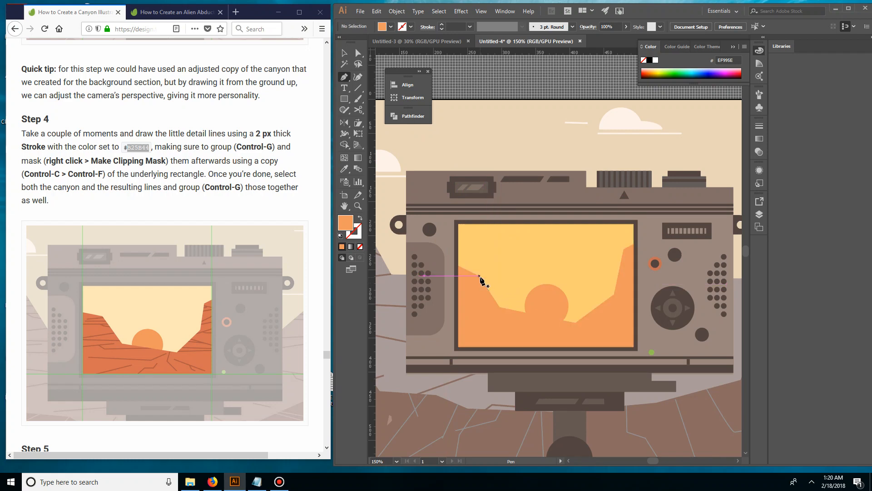
left_click(484, 278)
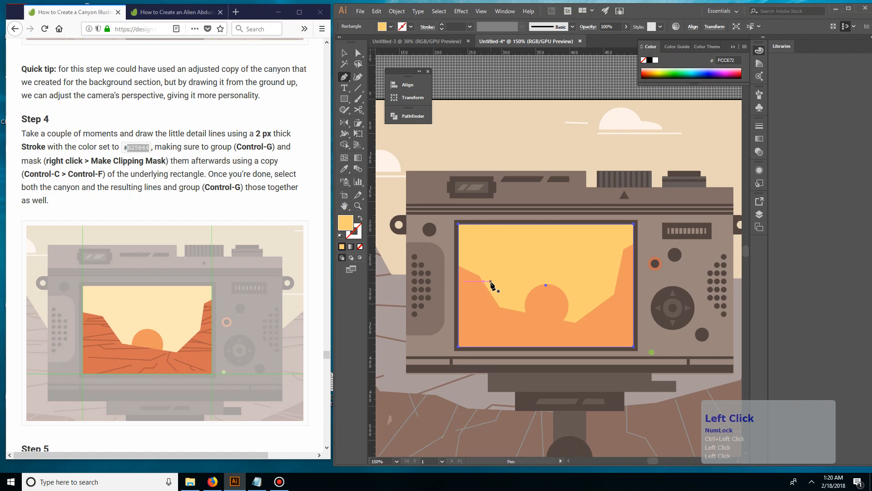
left_click(483, 275)
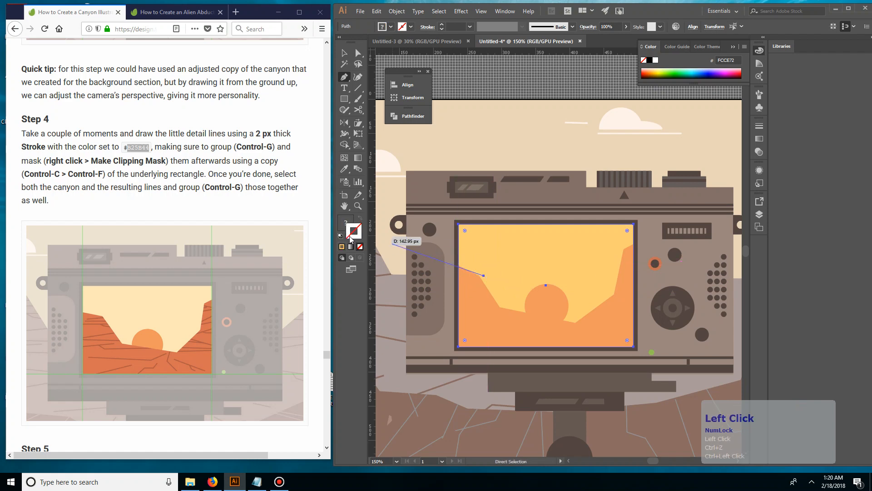
left_click(351, 248)
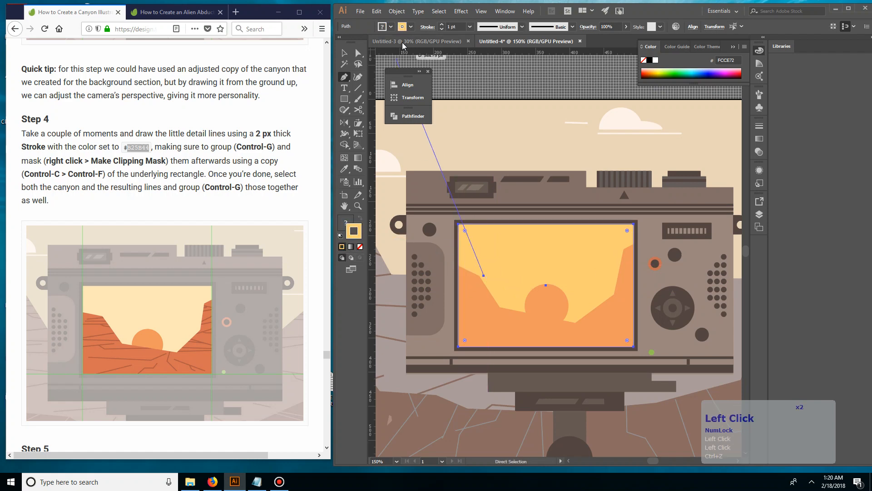
key("ctrl+z")
key("v")
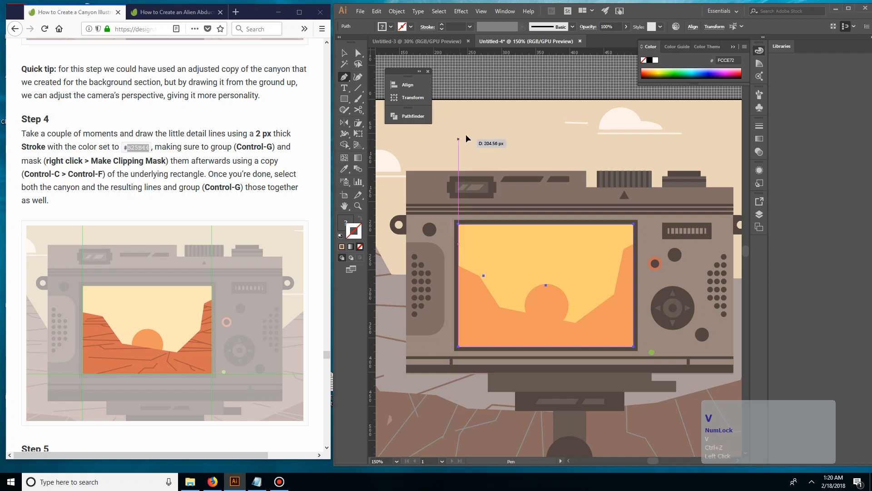
left_click(456, 99)
left_click(481, 261)
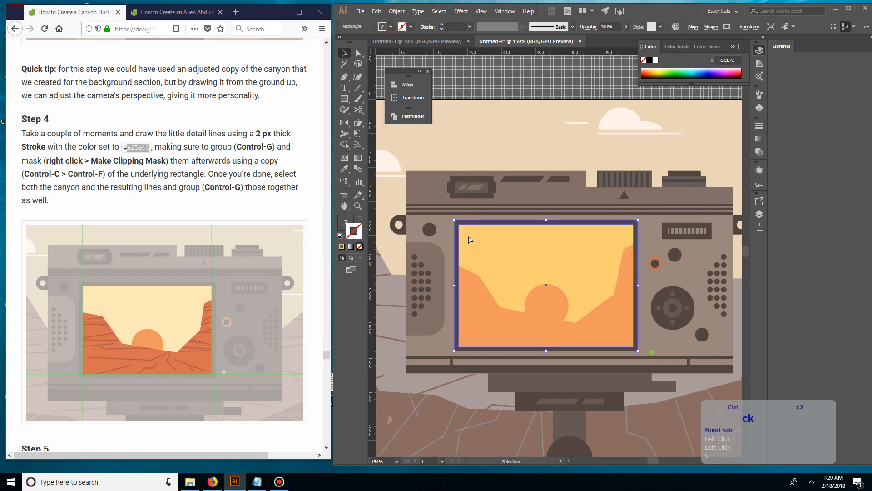
left_click(478, 140)
Swap the fill and stroke colors so that new paths have no fill and an orange stroke
left_click(390, 26)
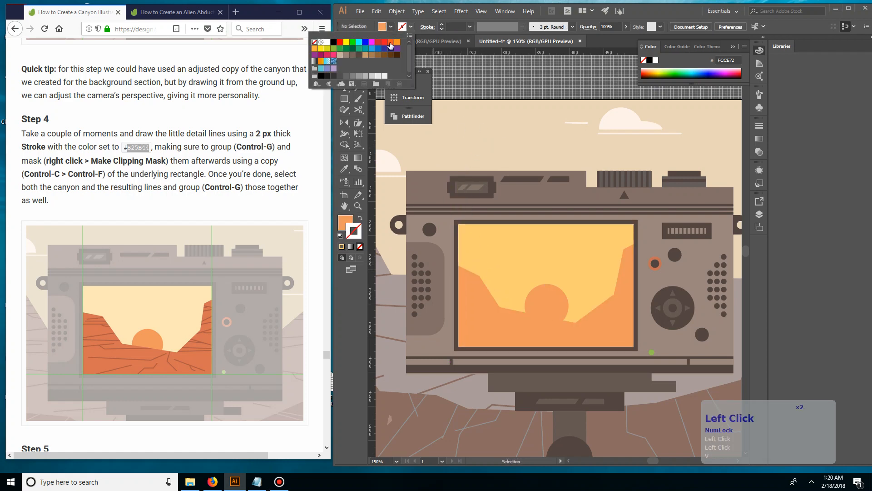
left_click(358, 220)
left_click(360, 219)
left_click(358, 235)
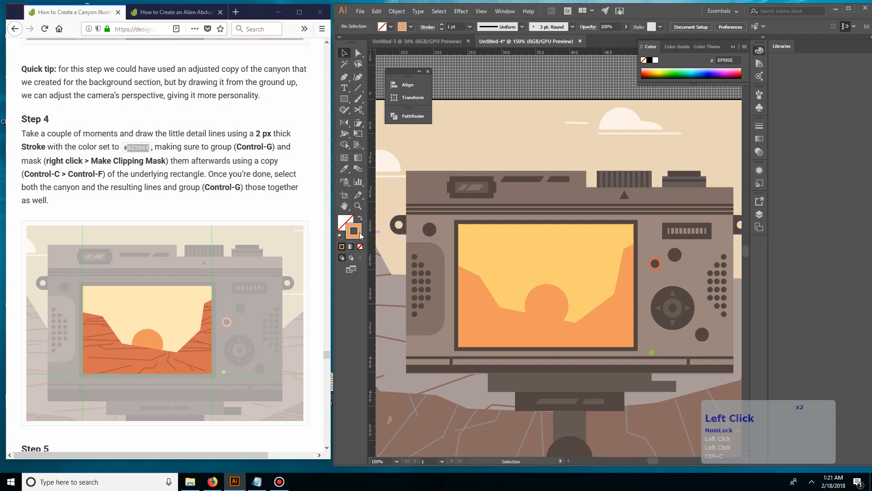
Copy the hex code B25B44 from Step 4 of the tutorial page and apply it as the stroke color in Illustrator
left_click(131, 148)
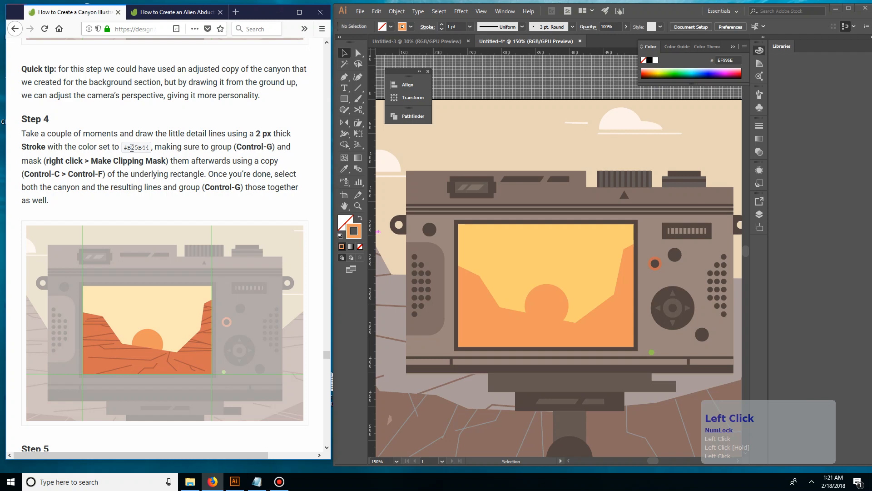
key("ctrl+c")
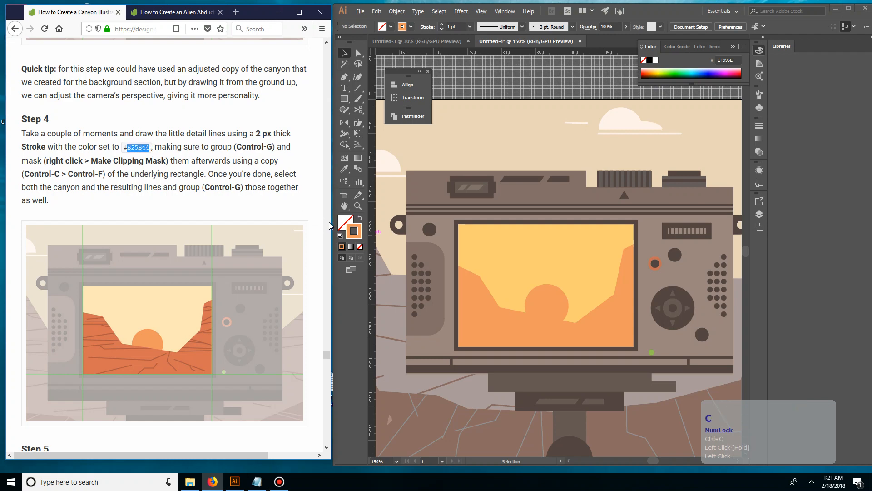
left_click(353, 235)
double_click(357, 234)
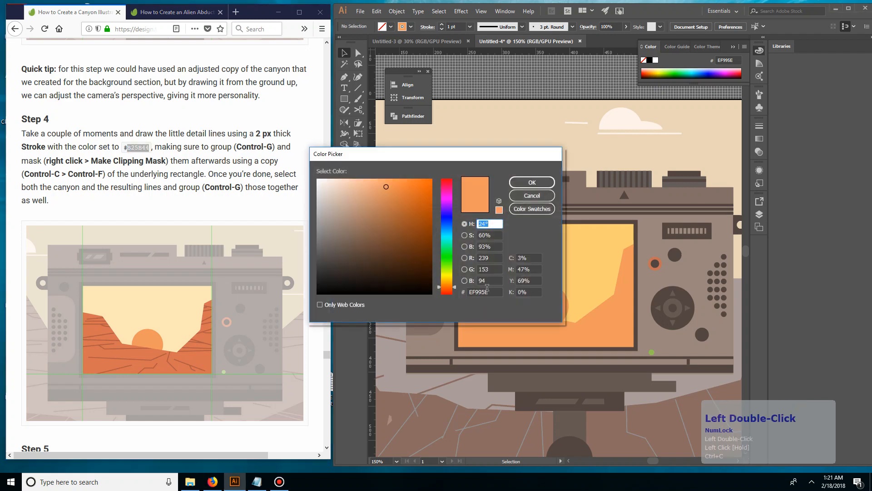
left_click(484, 291)
key("ctrl+v")
left_click(526, 186)
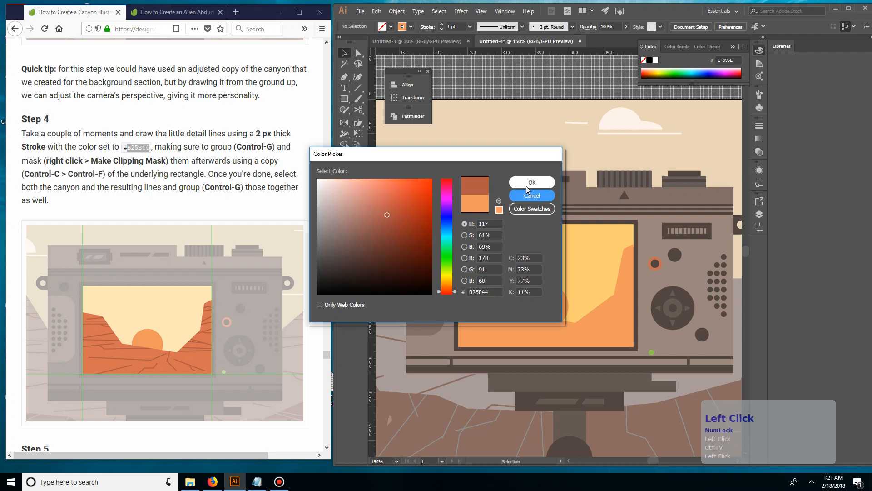
left_click(525, 183)
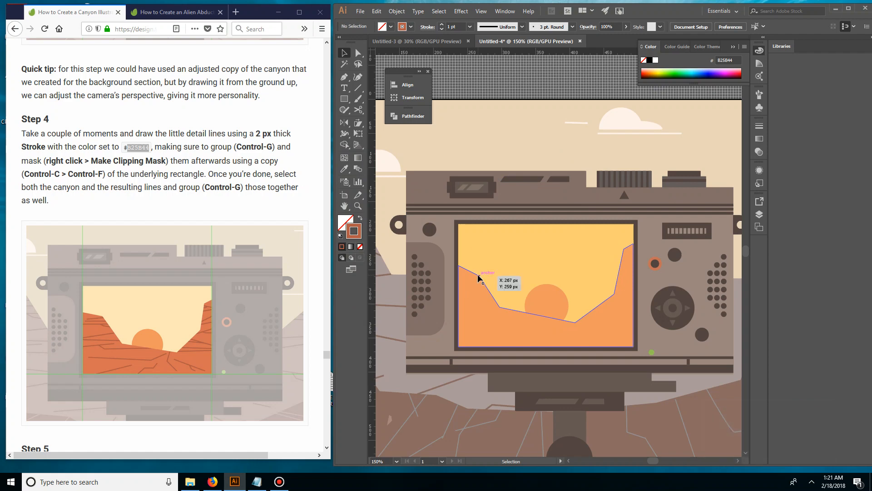
left_click(478, 277)
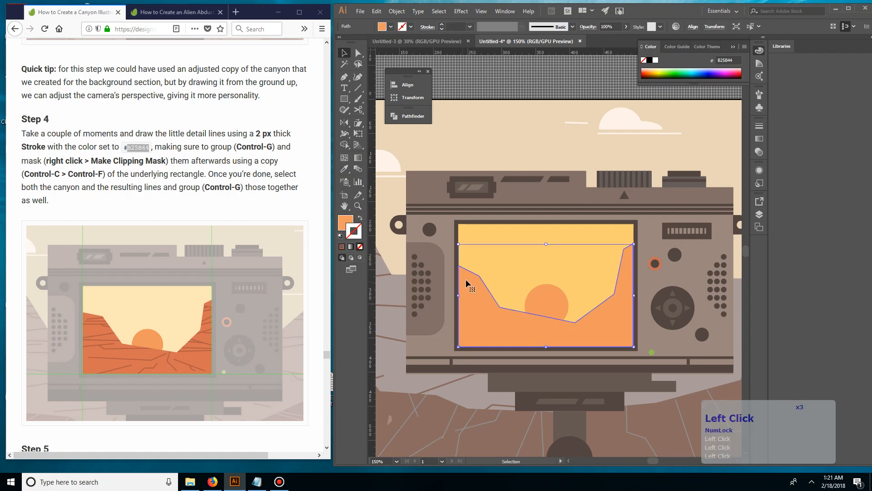
left_click(478, 271)
left_click(498, 135)
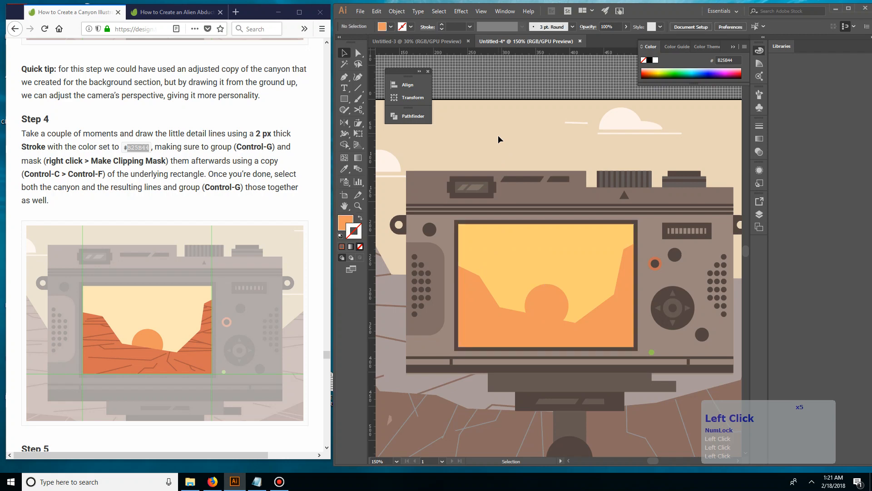
Set up the Pen tool with no fill and a pure blue 0000FF stroke
key("p")
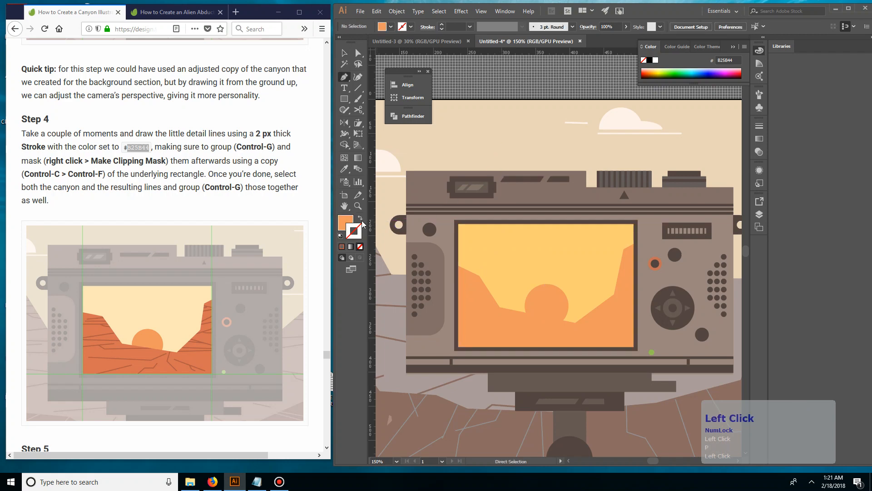
left_click(359, 219)
left_click(411, 26)
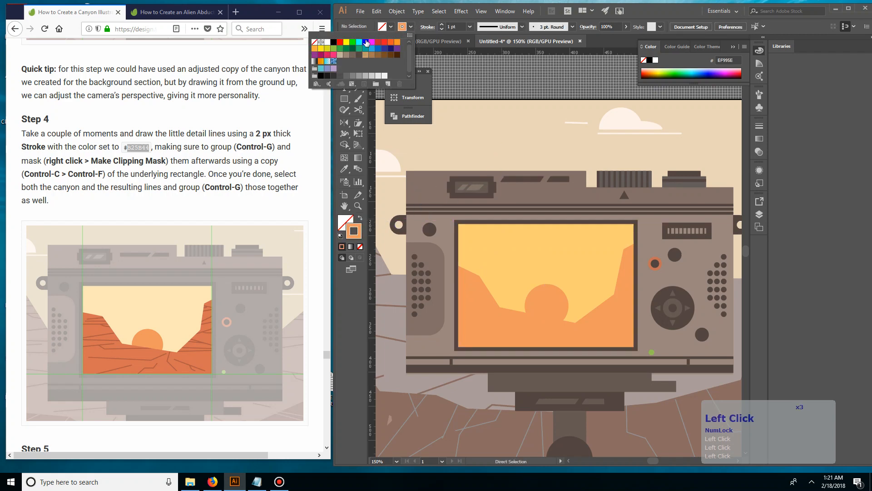
left_click(365, 42)
left_click(488, 129)
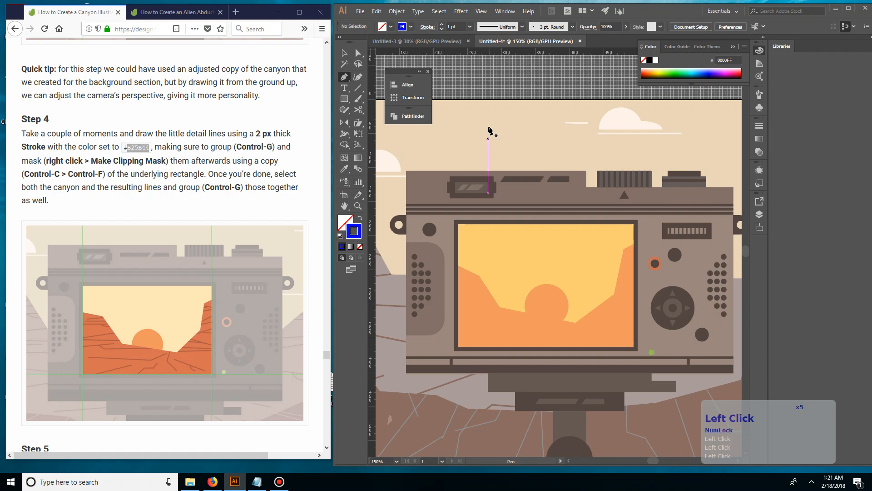
left_click(483, 273)
left_click(463, 281)
left_click(523, 300, "ctrl")
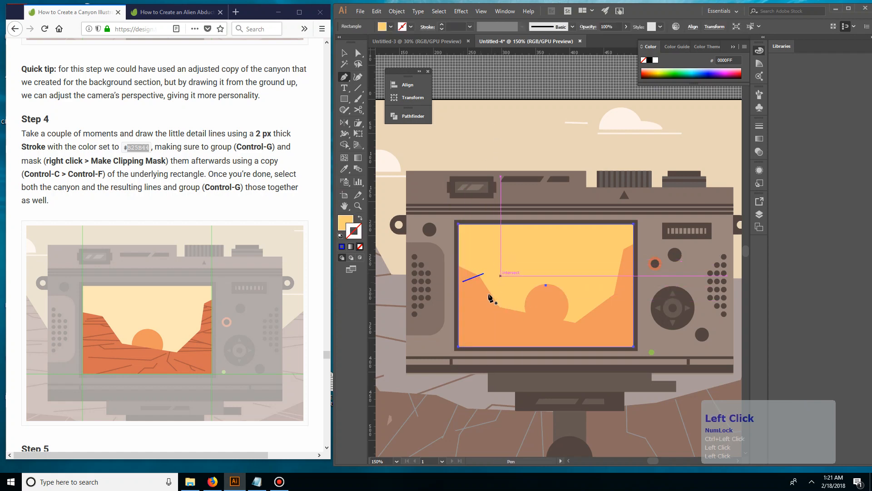
left_click(483, 282)
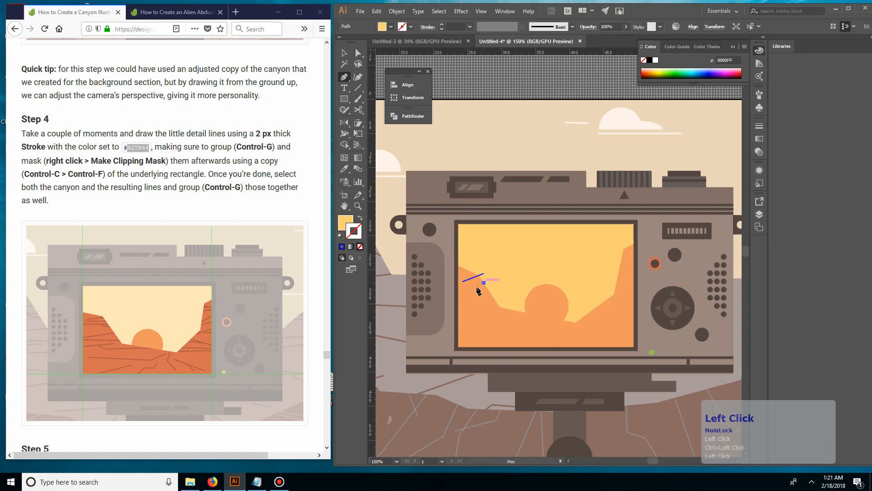
left_click(522, 296, "ctrl")
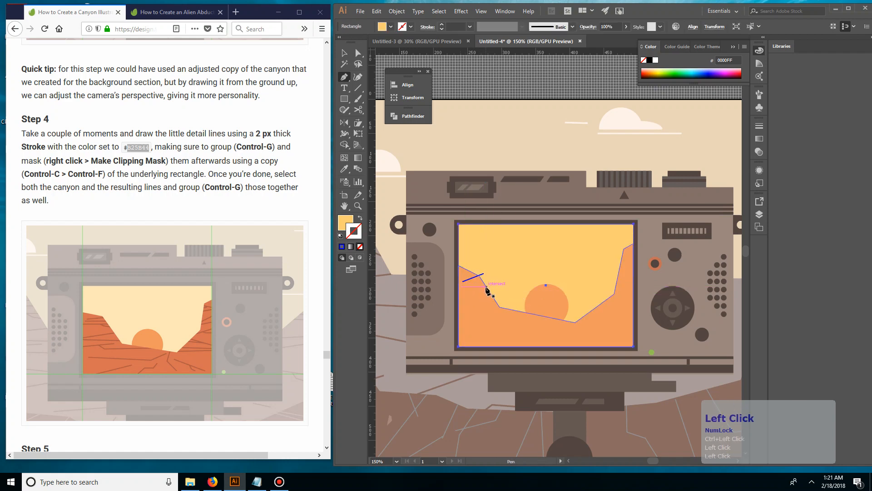
key("ctrl+z")
left_click(484, 284)
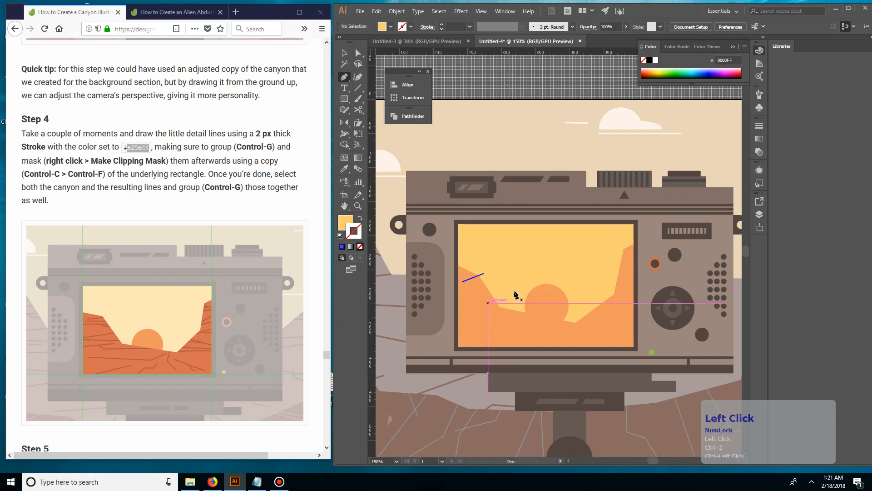
left_click(489, 280)
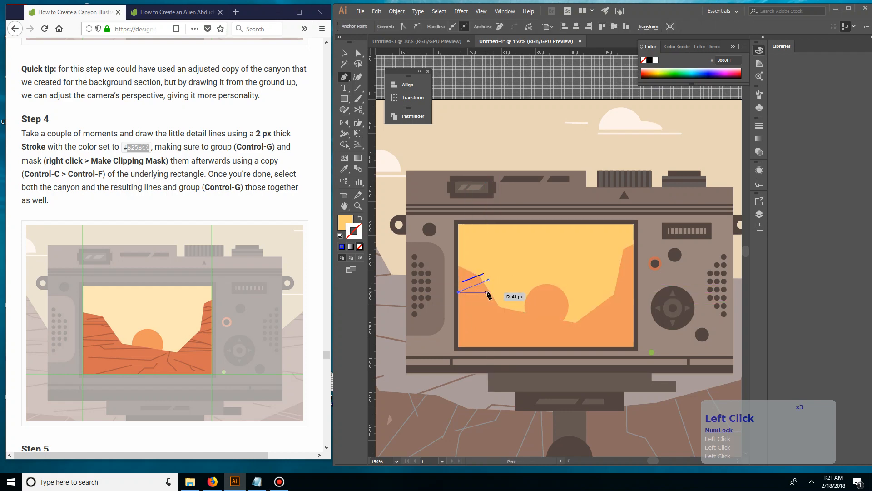
left_click(501, 289, "ctrl")
key("ctrl+z")
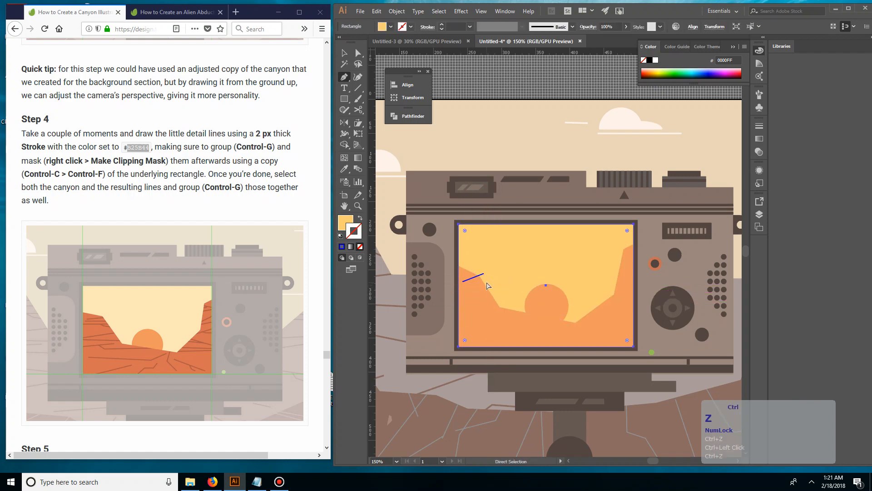
key("Delete")
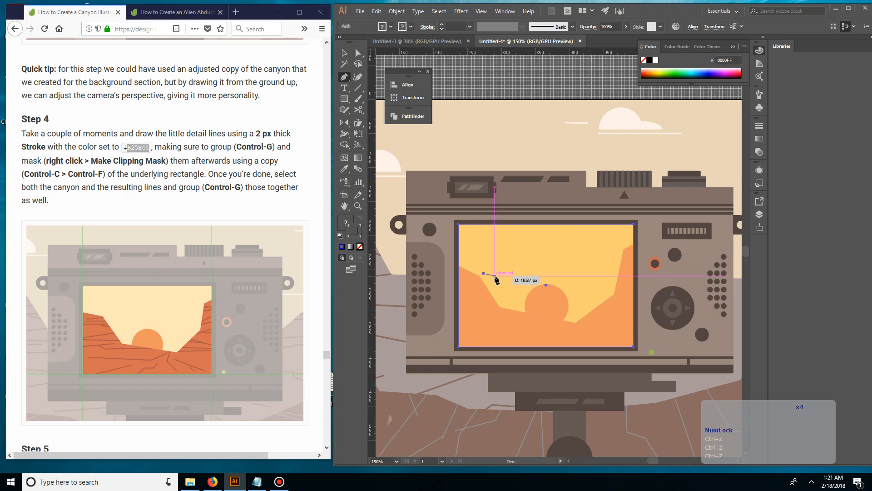
key("ctrl+z")
key("ctrl+z")
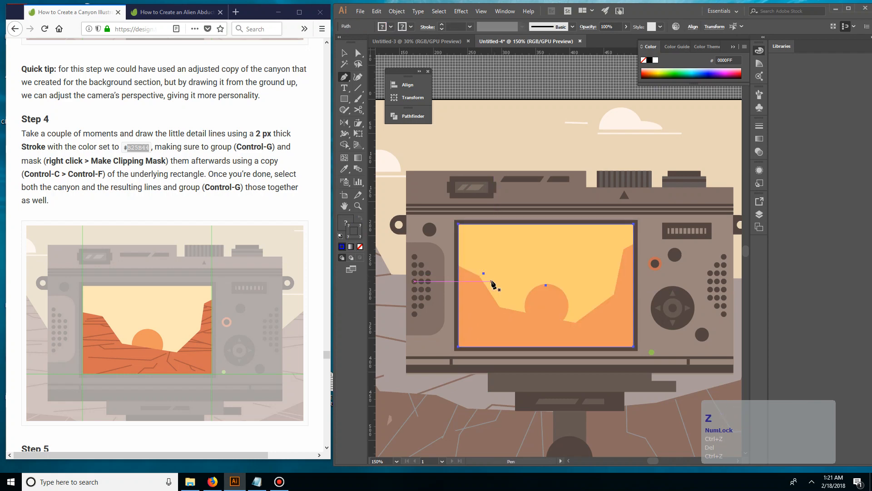
key("a")
left_click(485, 274)
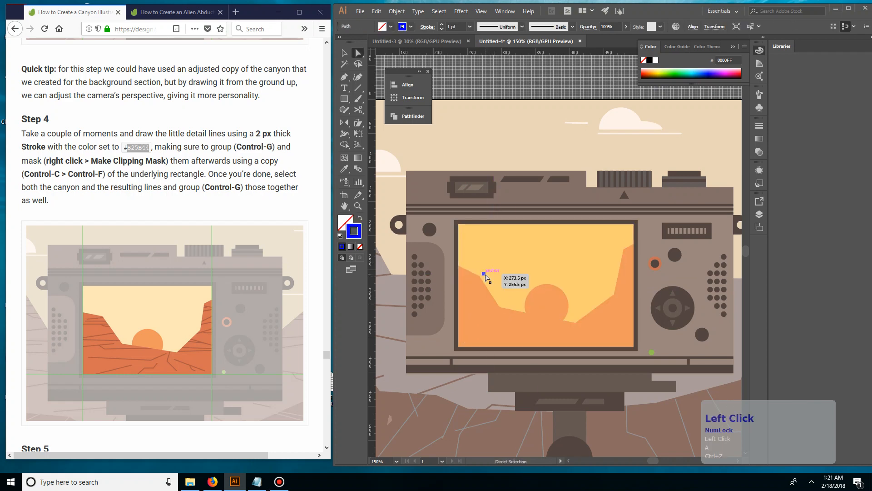
key("Delete")
key("Delete")
Select the existing artwork around the camera screen, including the canyon, sun and sky shapes, and lock it
key("v")
double_click(573, 326)
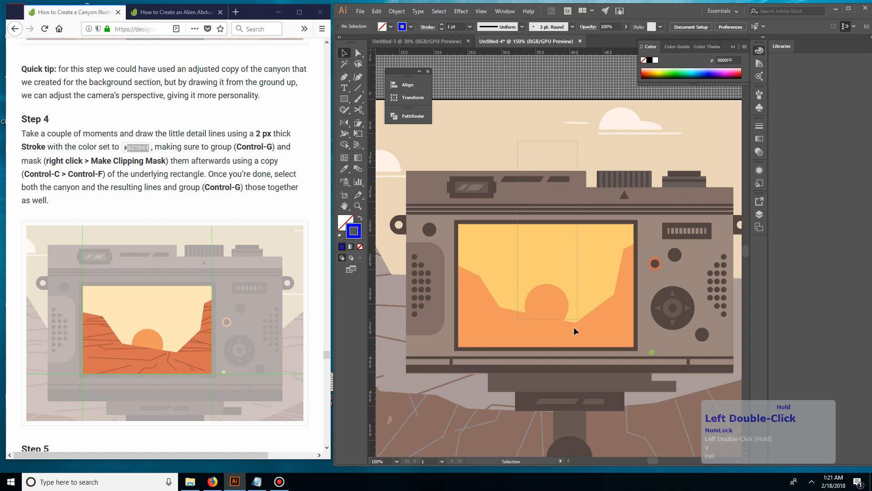
key("ctrl+2")
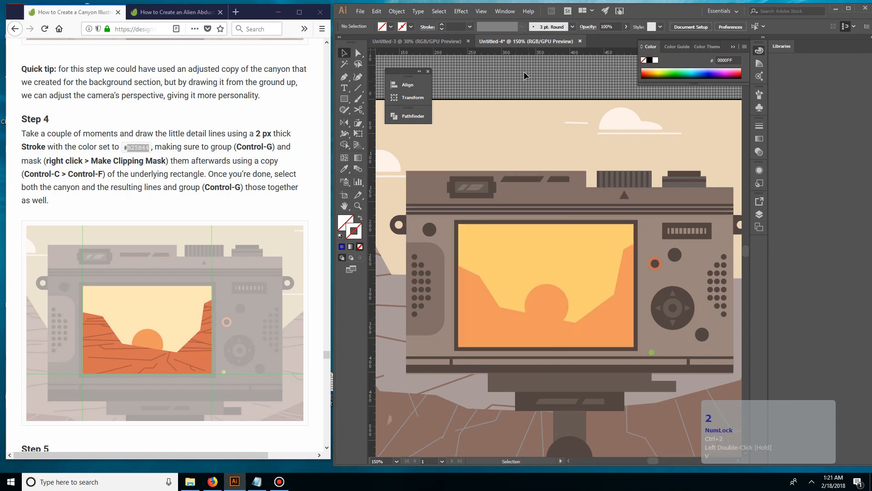
left_click(503, 246)
Draw three short crack lines with the Pen tool on the upper slope of the left canyon wall
key("p")
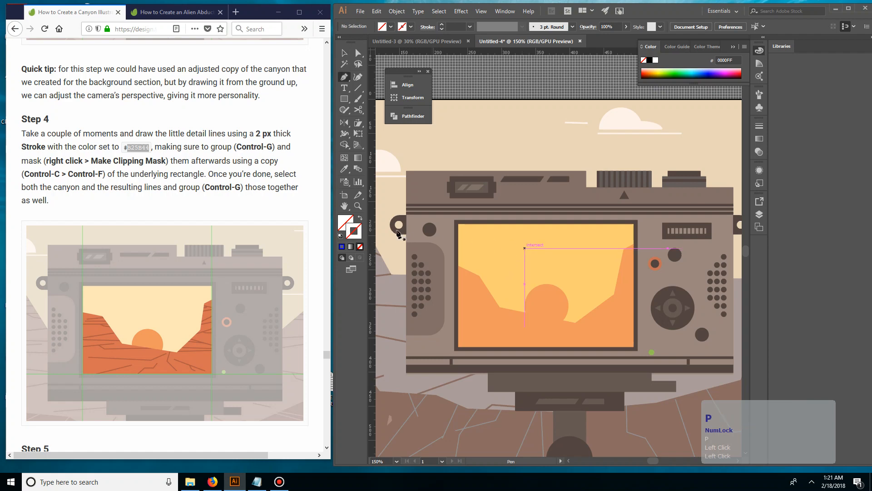
left_click(357, 237)
left_click(477, 271)
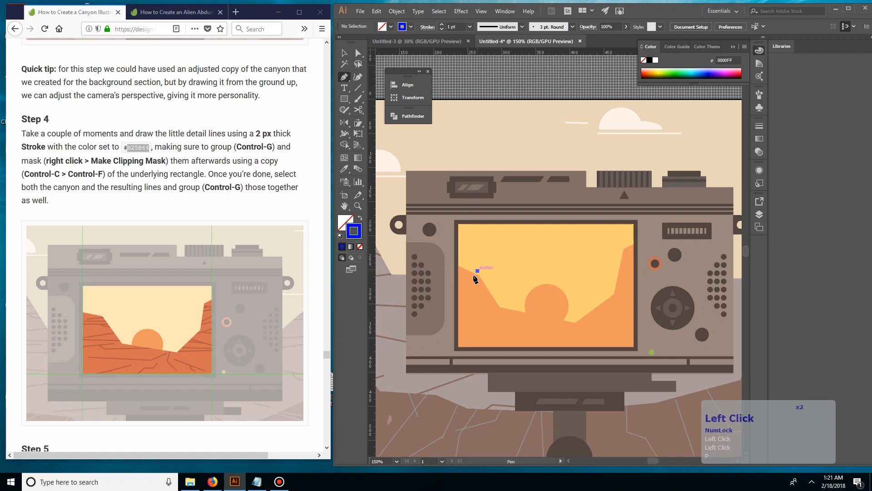
left_click(459, 284)
left_click(492, 286, "ctrl")
left_click(468, 286)
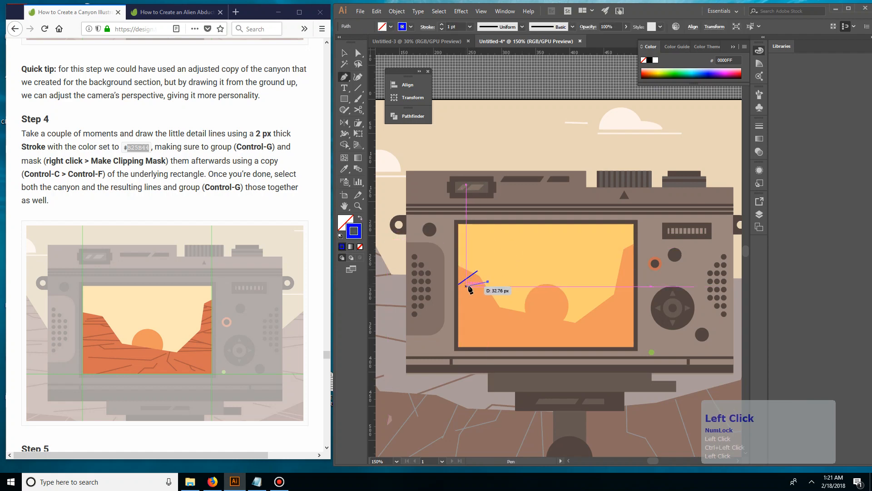
left_click(487, 282)
left_click(492, 287)
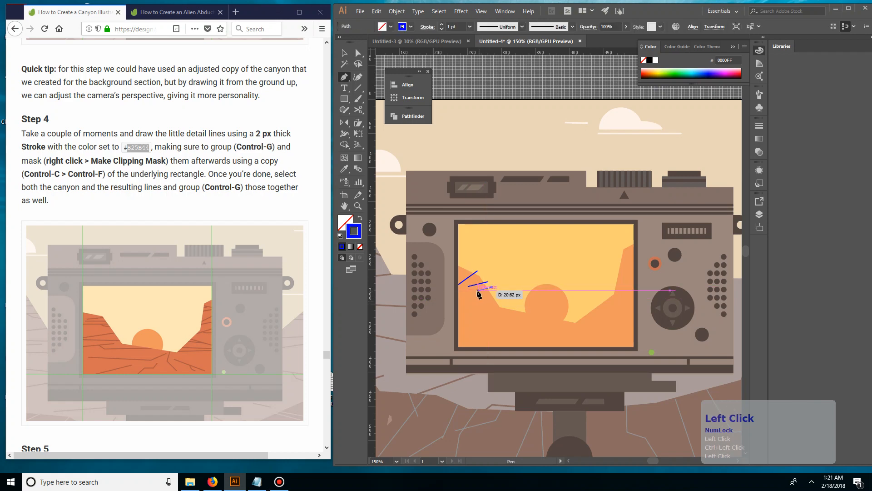
left_click(475, 290)
left_click(457, 303)
left_click(497, 289, "ctrl")
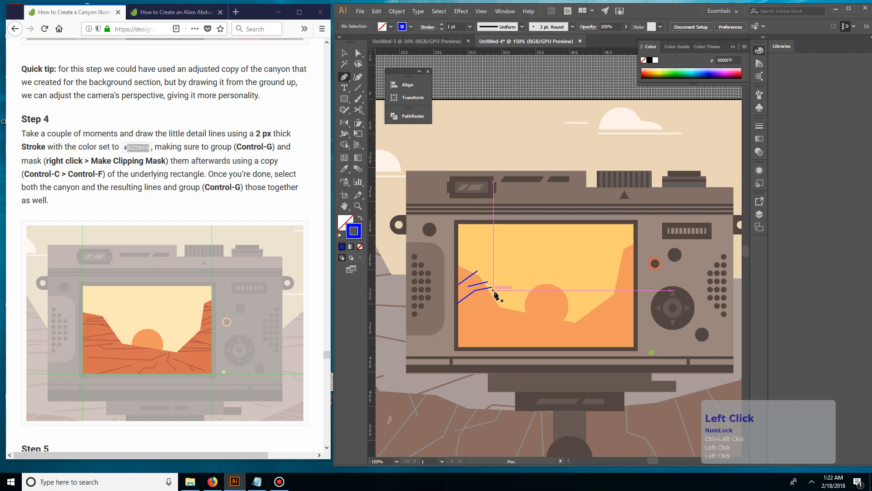
Draw two long diagonal crack lines from the screen's left edge up to the lower slope of the left canyon wall
left_click(457, 319)
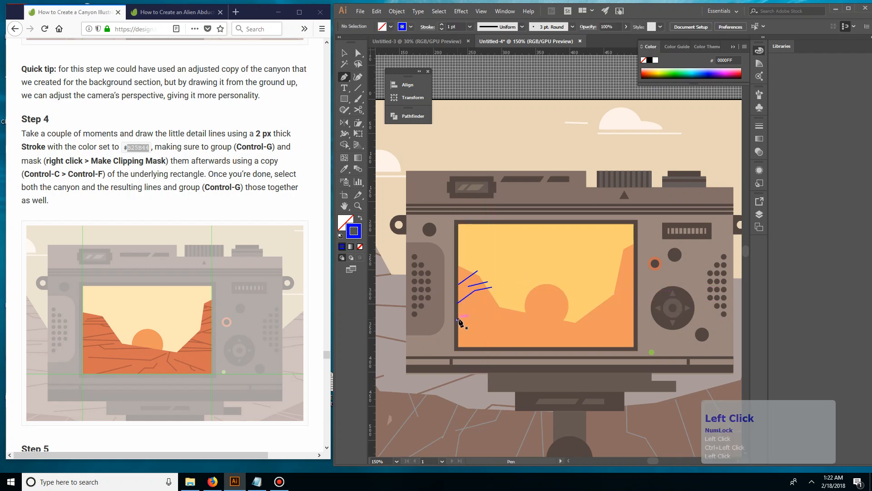
left_click(495, 298)
left_click(504, 316, "ctrl")
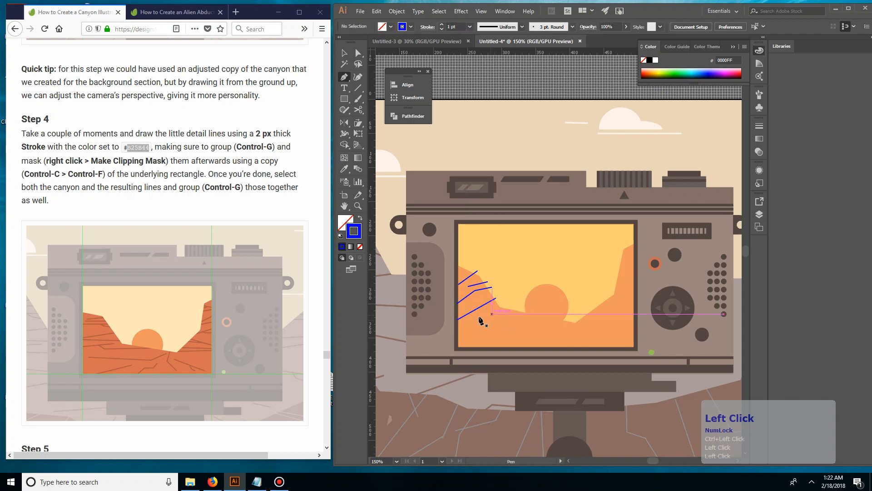
left_click(454, 323)
left_click(503, 308)
left_click(509, 314, "ctrl")
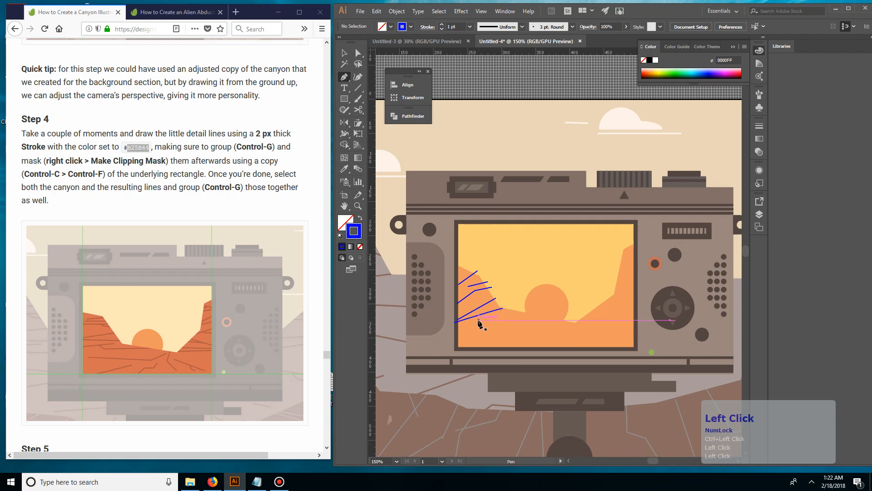
Draw a bent crack line below the left wall's foot, rising to the canyon edge beside the sun
left_click(479, 321)
key("ctrl+z")
left_click(479, 318)
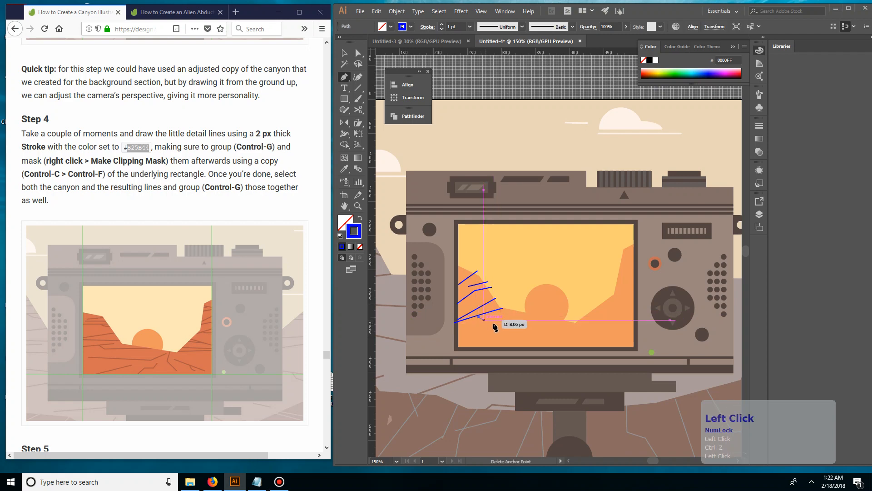
left_click(496, 322)
left_click(525, 310)
left_click(519, 318, "ctrl")
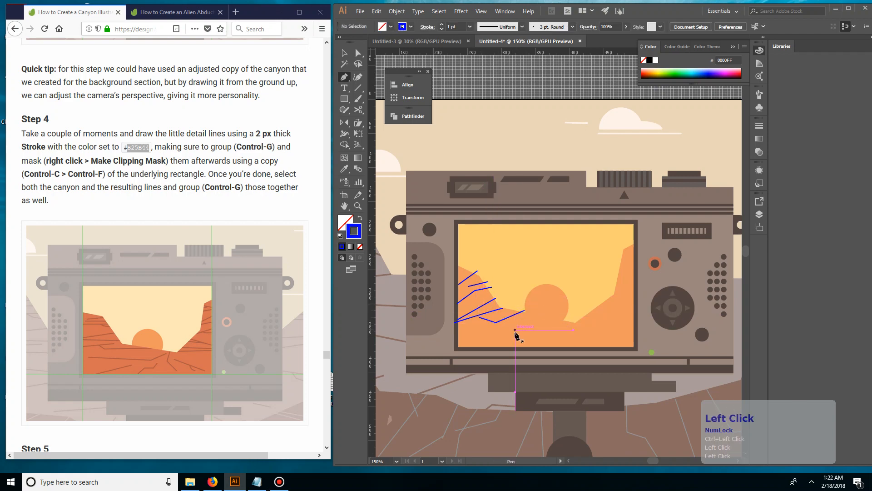
Draw a long bent crack across the canyon floor, with a first segment about 102 px long, and an angled crack down from the canyon's lowest point
left_click(468, 338)
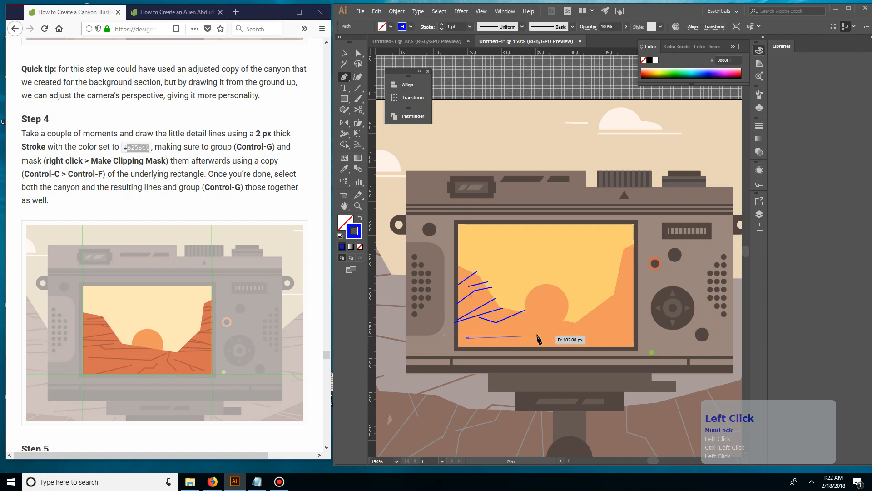
left_click(537, 335)
left_click(570, 323)
left_click(568, 337, "ctrl")
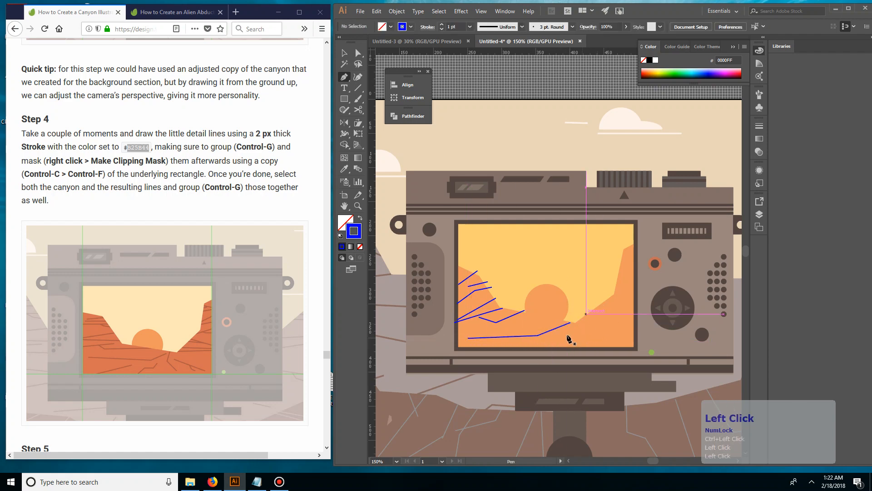
left_click_drag(571, 323, 570, 341)
left_click(568, 337, "ctrl")
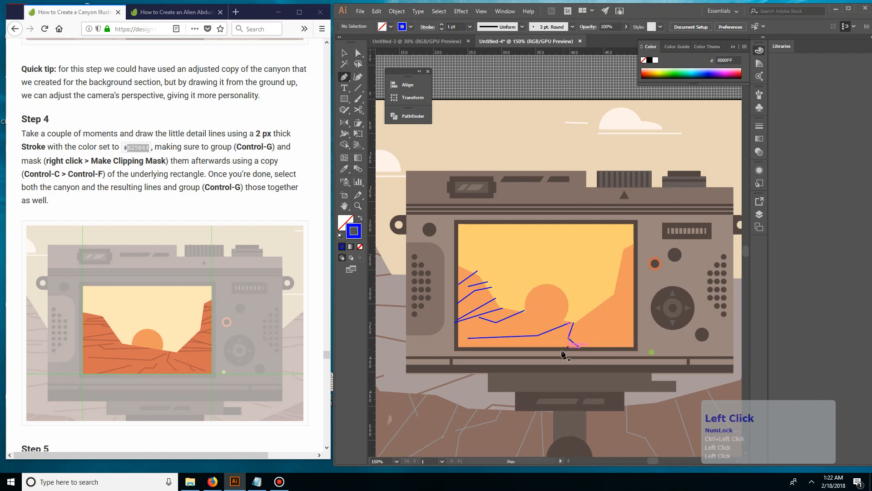
Draw a slanted crack branching down from the long floor crack and a small stepped crack beside it, near the screen's bottom edge
left_click(528, 338)
left_click(492, 350)
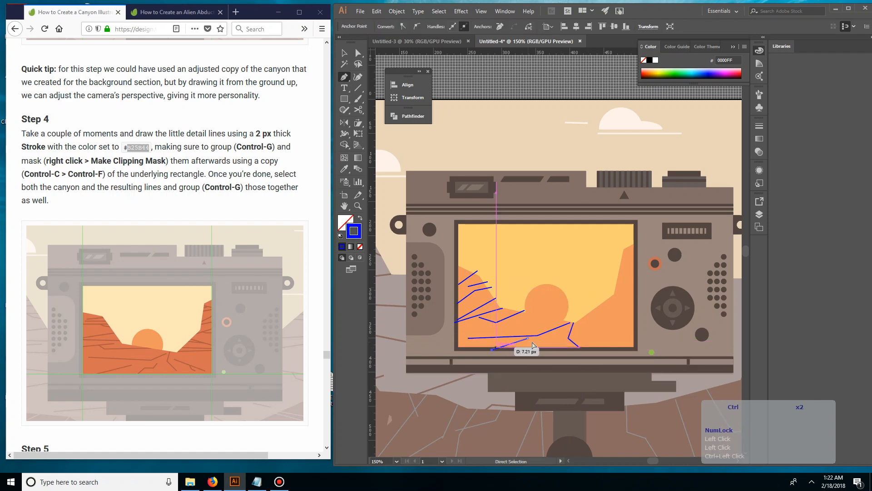
left_click(502, 349, "ctrl")
left_click(553, 336)
left_click(554, 341)
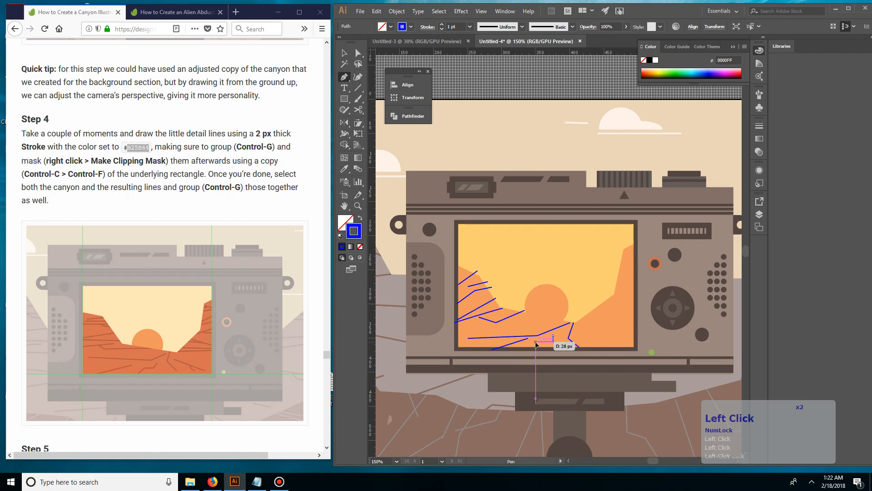
left_click(535, 341)
left_click(536, 348)
left_click(542, 351, "ctrl")
Draw a straight crack sloping down across the right part of the canyon floor toward the screen's edge
key("space")
left_click_drag(596, 325, 530, 325)
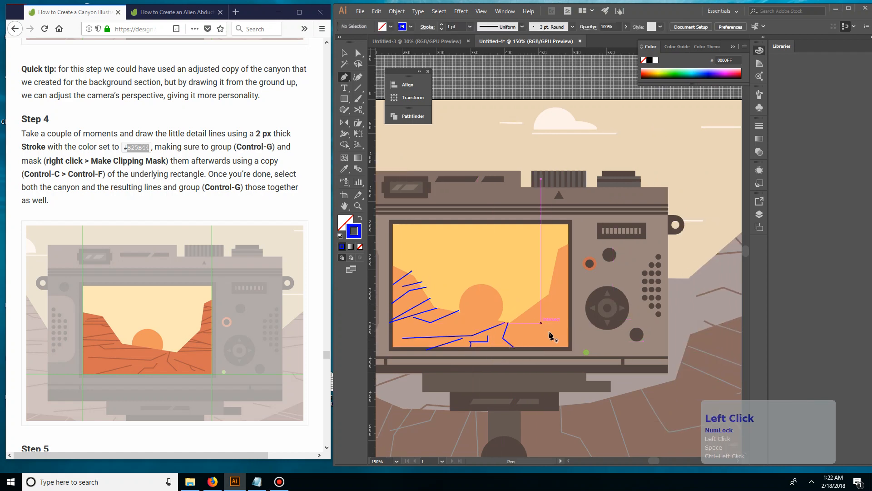
left_click(527, 320)
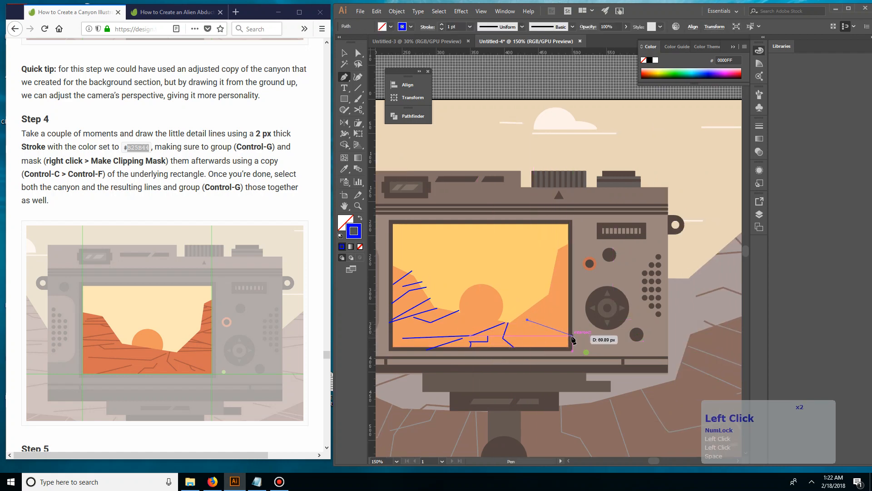
left_click(566, 335)
left_click(552, 337, "ctrl")
Draw a bent two-segment crack branching down from the middle of the sloping crack on the right canyon floor
left_click(548, 330)
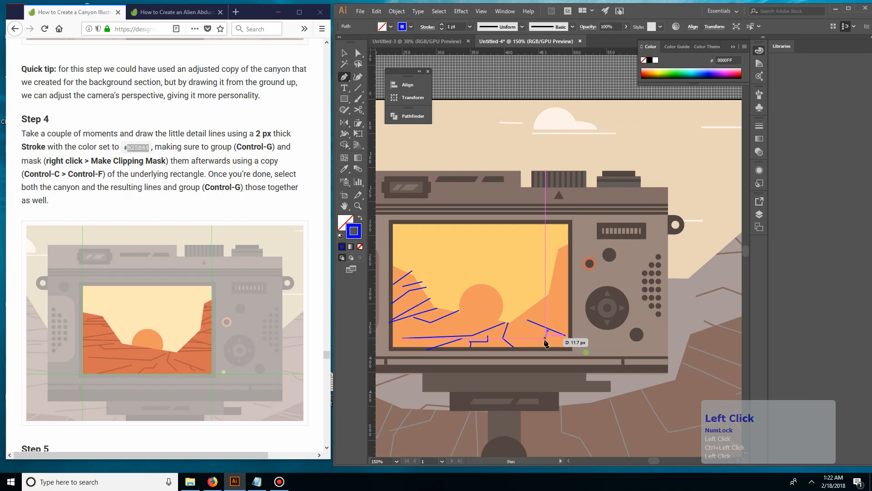
key("ctrl+z")
left_click(548, 329)
key("ctrl+z")
left_click(548, 329)
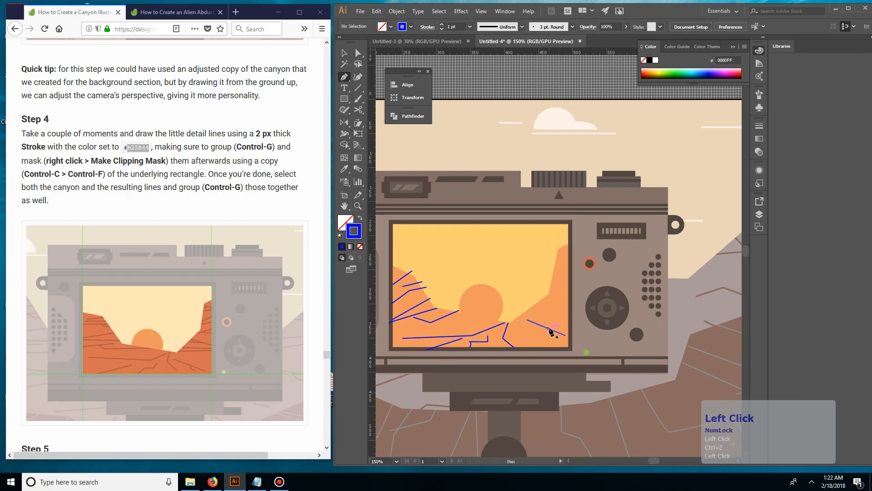
left_click(546, 341)
left_click(548, 348)
left_click(555, 313, "ctrl")
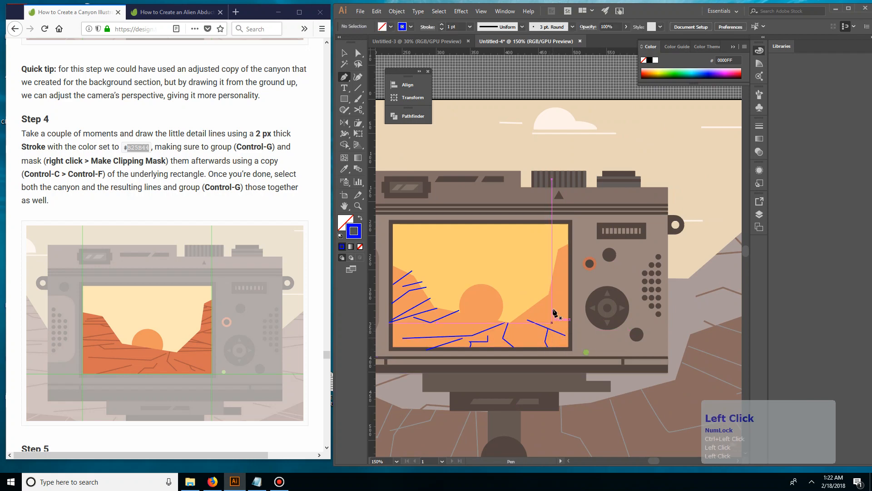
Draw two nearly horizontal cracks from the right canyon wall's foot to the screen's edge, the upper one about 30 px long
left_click(531, 304)
left_click(569, 304)
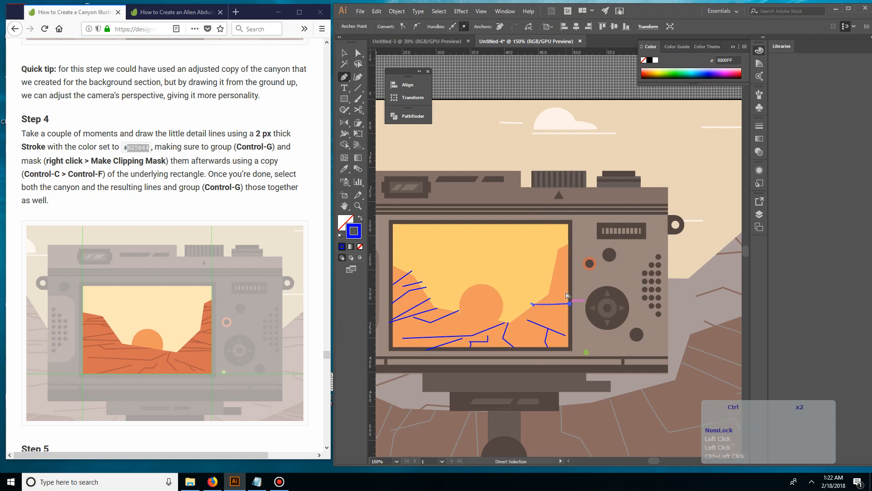
left_click(558, 297, "ctrl")
left_click(548, 295)
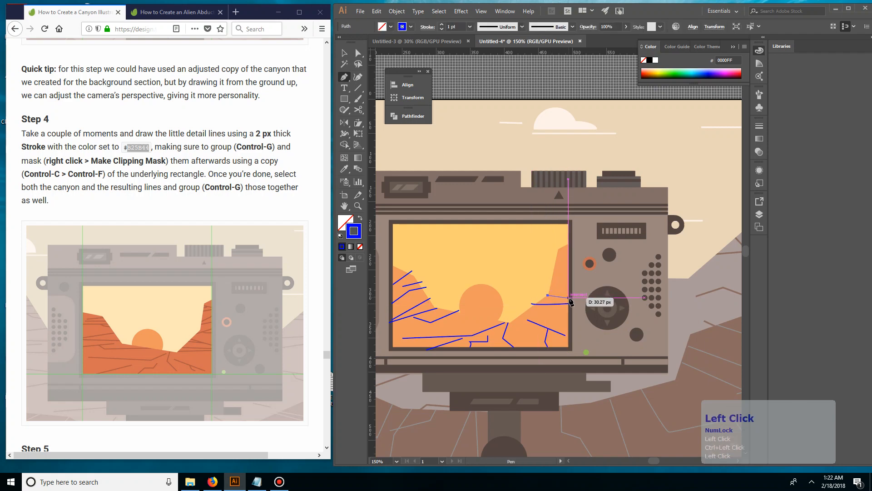
left_click(570, 298)
left_click(553, 280, "ctrl")
Draw an angled crack midway up the right canyon wall and short cracks across its top, then finish drawing
left_click(553, 277)
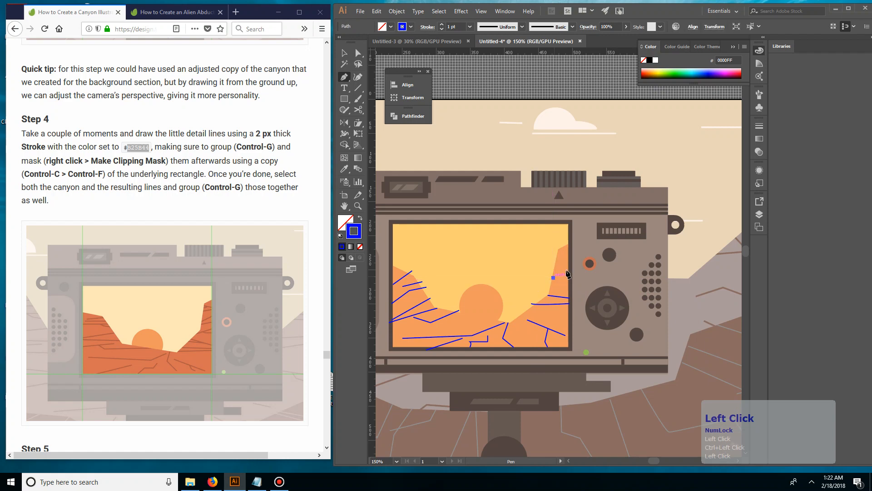
left_click(569, 268)
left_click(541, 285, "ctrl")
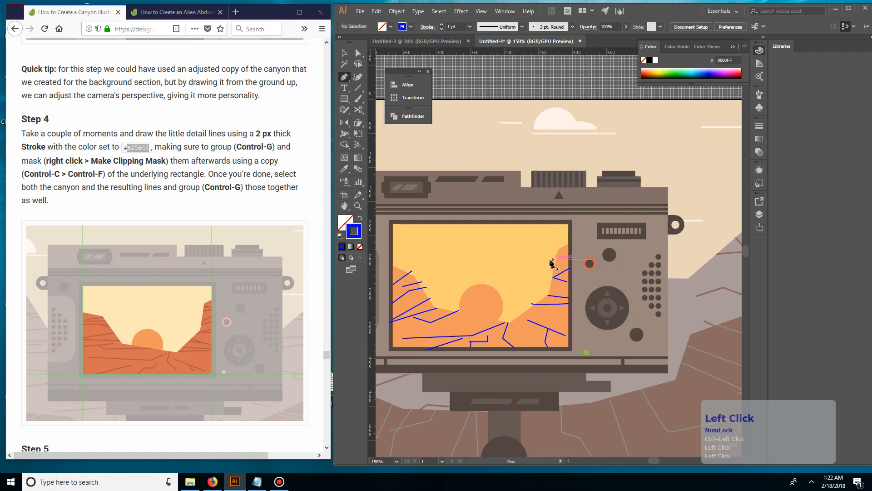
left_click(551, 261)
left_click(560, 256)
left_click(560, 256, "ctrl")
left_click(551, 248)
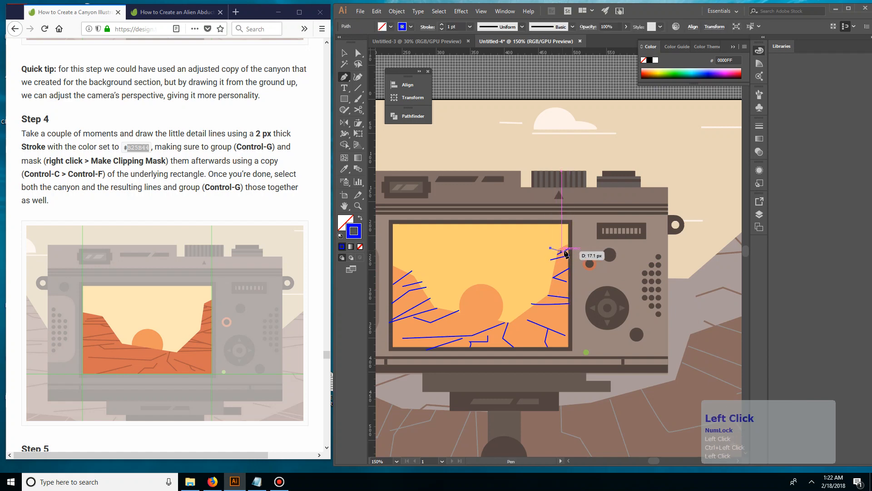
left_click(571, 248)
left_click(571, 248, "ctrl")
key("v")
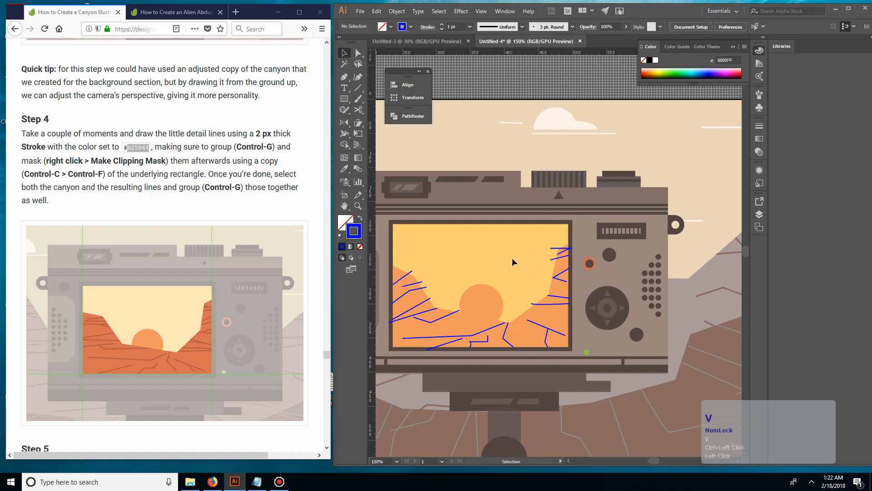
Unlock all artwork, then lock the camera pieces and the screen's sky background again
left_click(501, 154)
key("ctrl+alt+2")
left_click(487, 69)
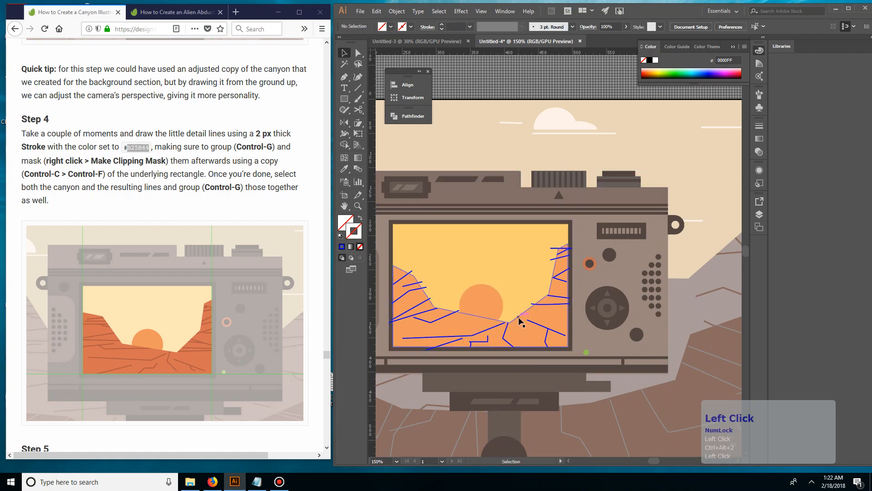
left_click(520, 210)
double_click(534, 253)
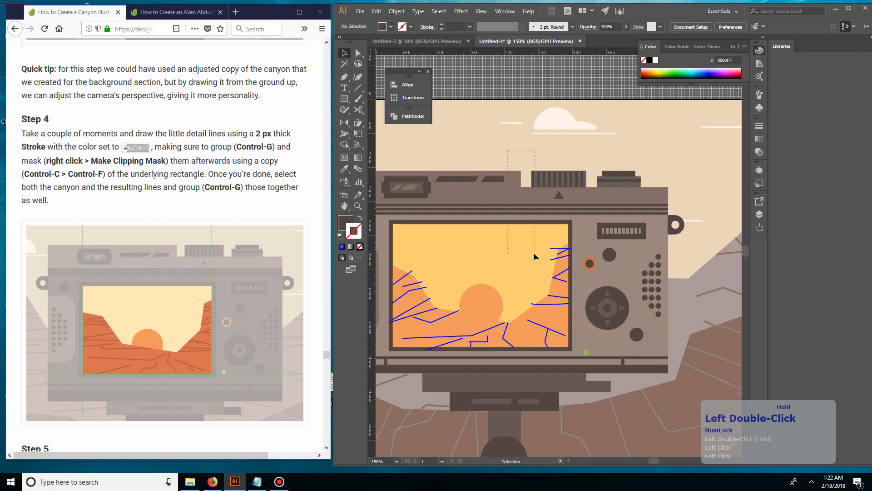
key("ctrl+2")
Duplicate the orange canyon shape in place in front of the crack lines' base artwork and lock the selected shape
left_click(562, 292)
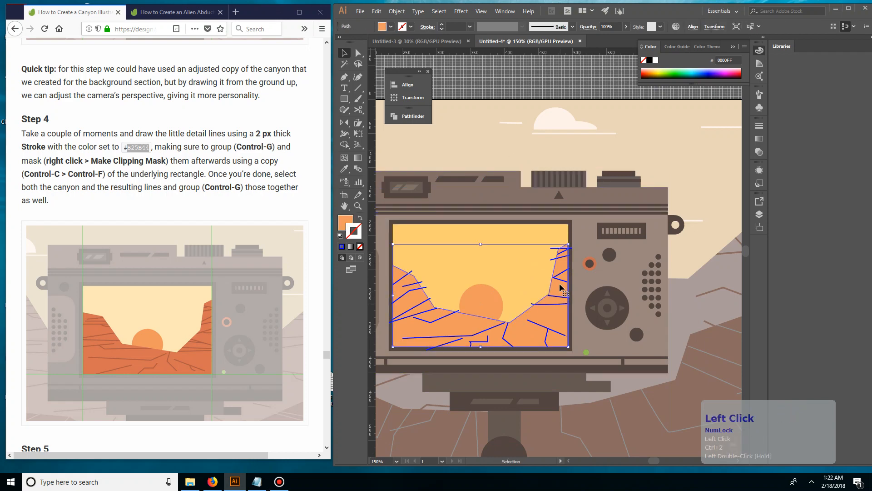
key("space")
left_click_drag(510, 276, 550, 276)
left_click(548, 289)
left_click(553, 331)
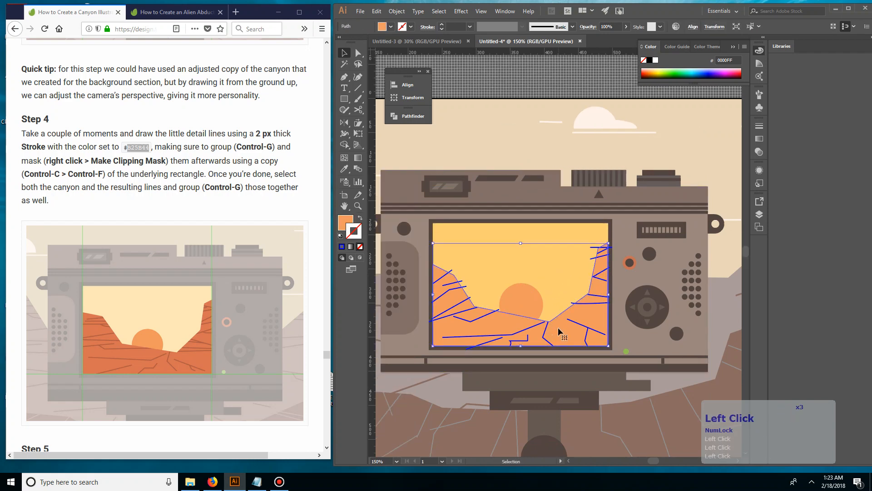
key("ctrl+c")
key("ctrl+f")
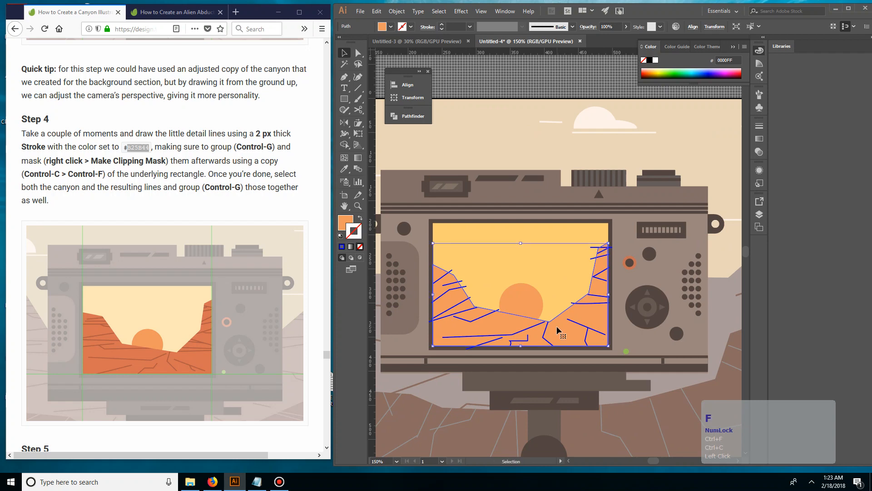
key("ctrl+2")
Expand the screen layer's contents and lock the remaining unlocked canyon path beneath the crack lines
left_click(762, 219)
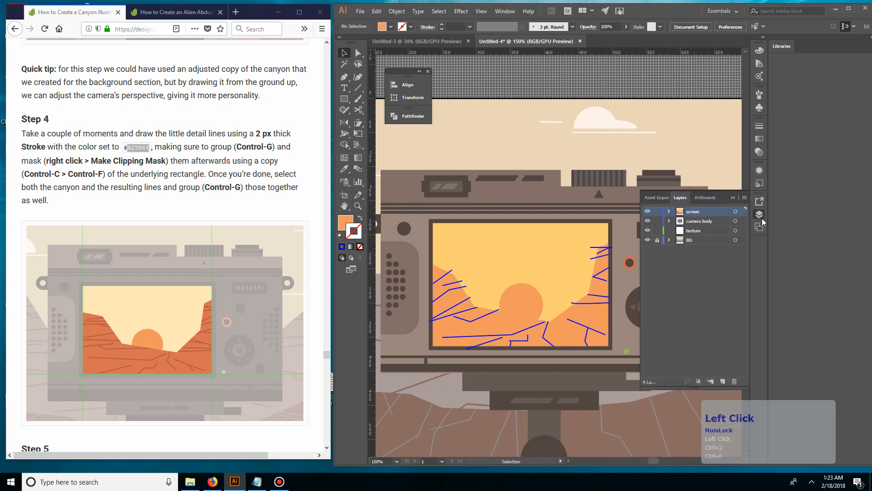
left_click(669, 211)
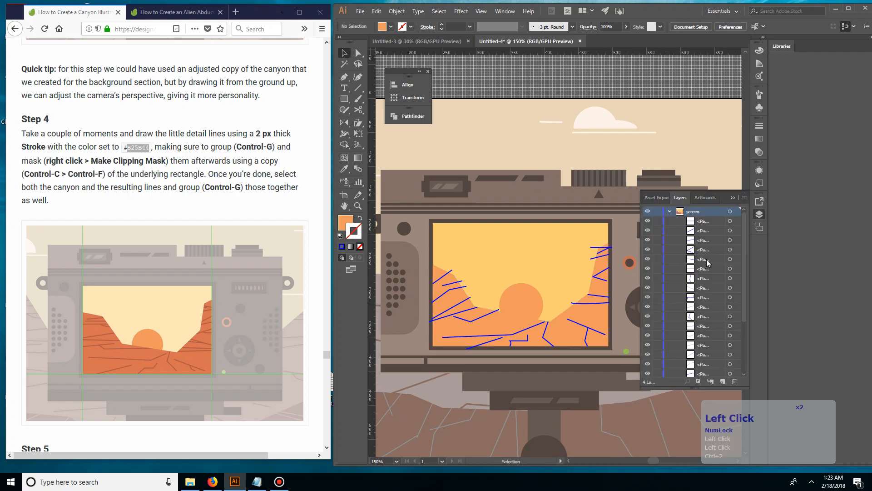
scroll(707, 259, "down", 2)
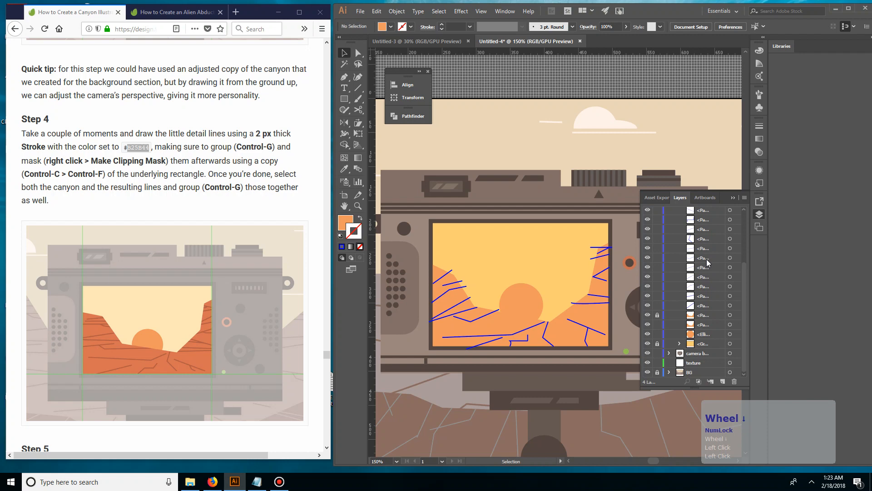
left_click(703, 317)
double_click(703, 324)
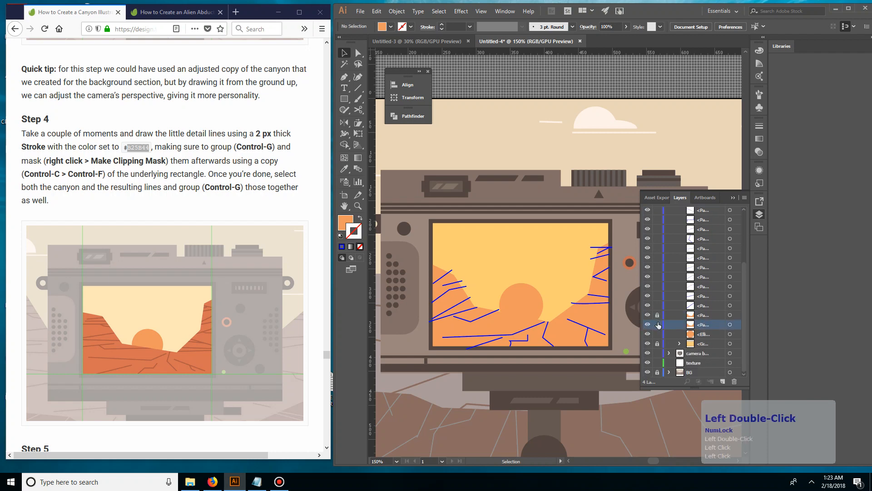
left_click(657, 325)
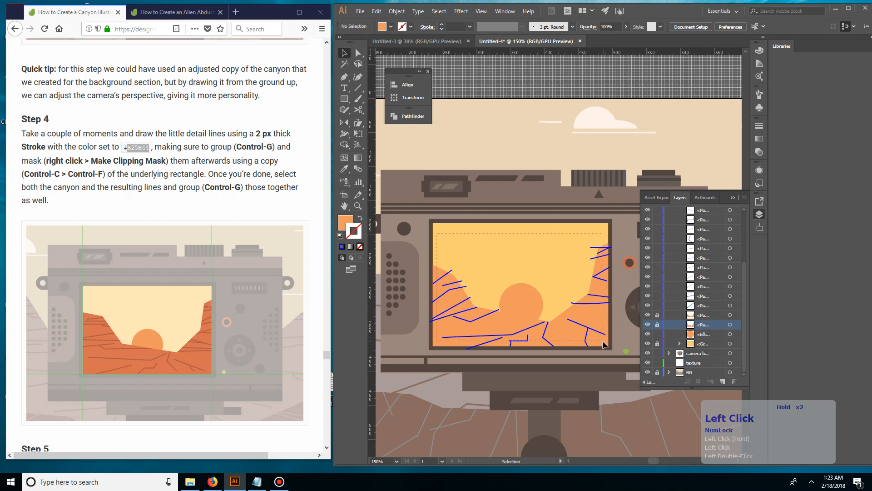
key("ctrl+a")
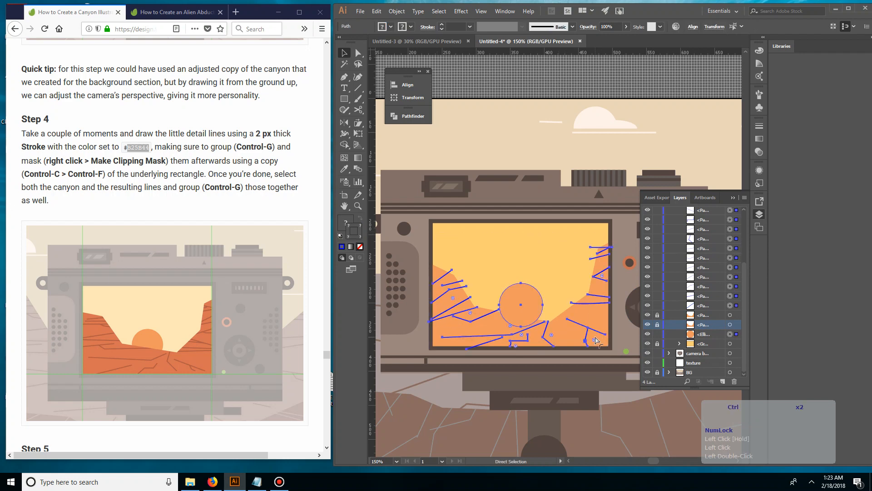
key("ctrl+g")
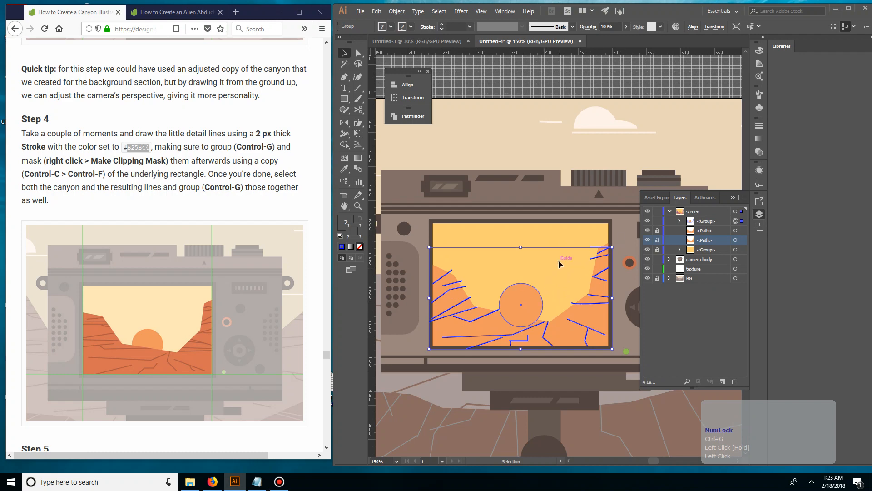
key("ctrl+z")
Lock the orange sun circle on the camera's screen
left_click(527, 309)
left_click(533, 304)
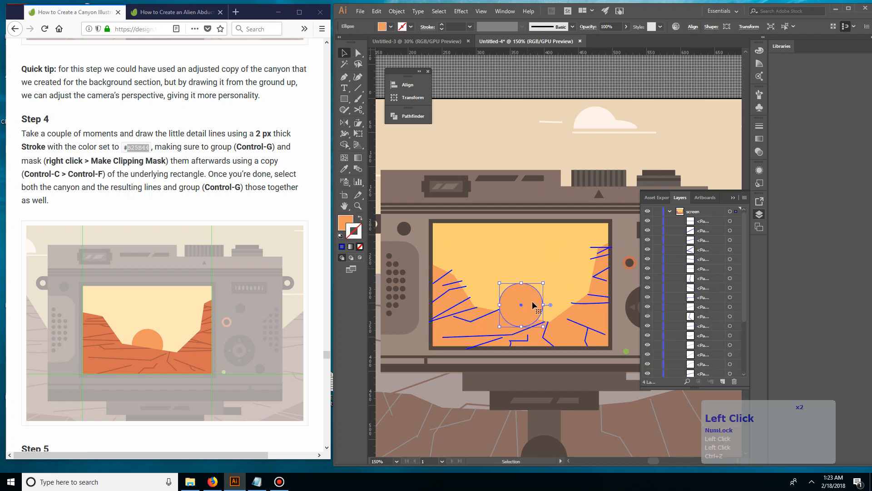
key("ctrl+2")
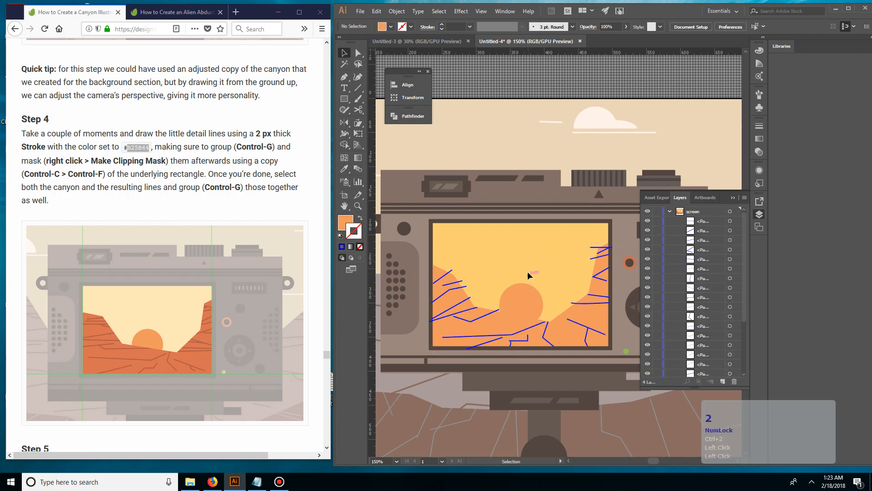
left_click(528, 271)
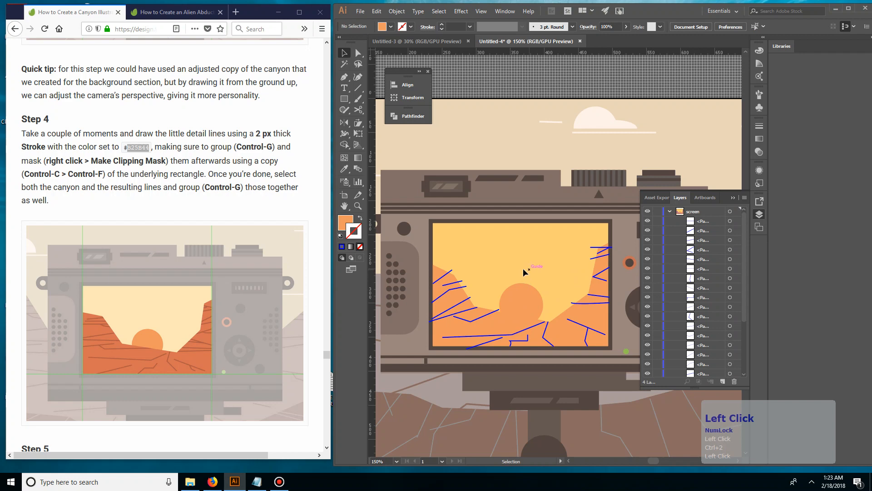
Select every blue crack line by matching stroke color and group them together
left_click(449, 273)
left_click(439, 11)
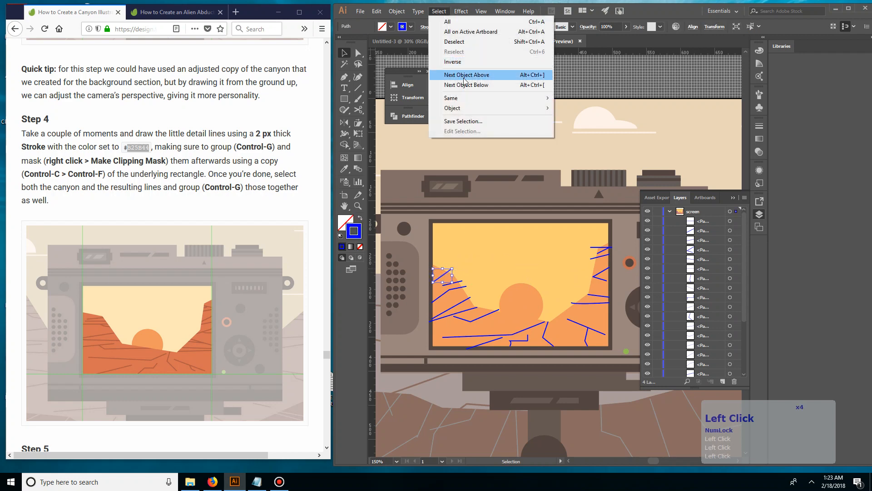
mouse_move(480, 103)
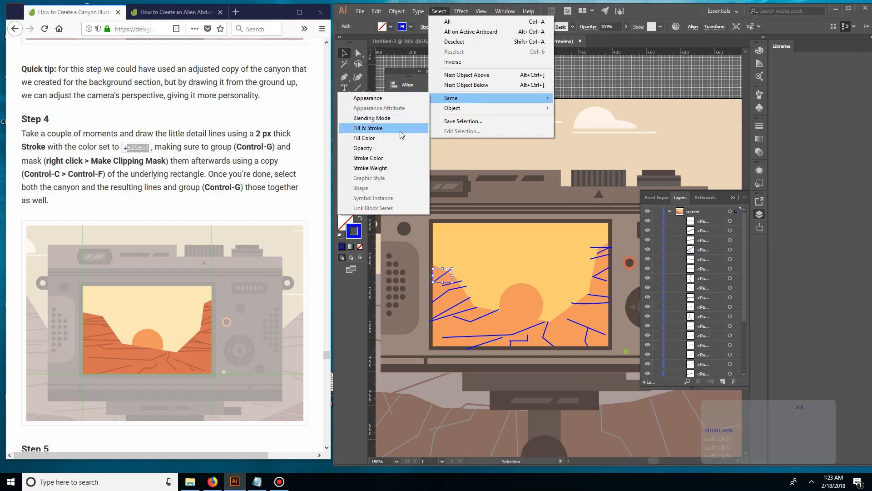
left_click(394, 155)
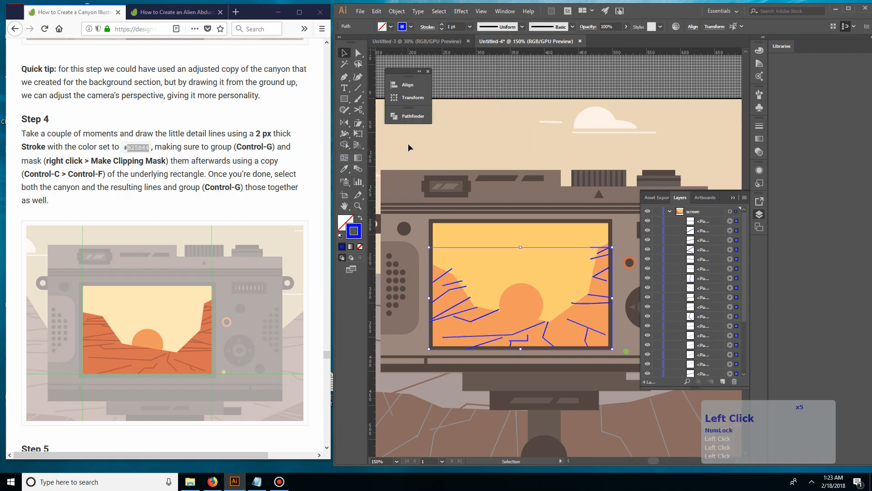
key("ctrl+g")
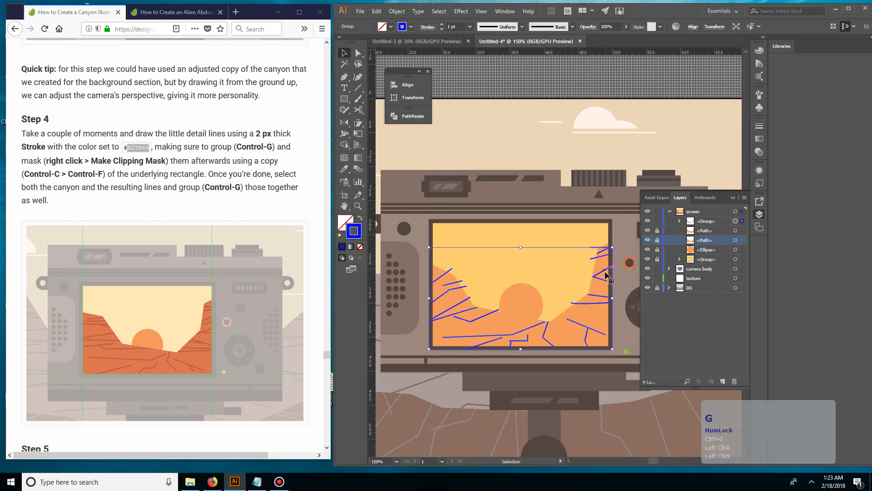
Set the crack group's stroke color to the tutorial's #B25B44 and its stroke weight to 2 pt, then deselect it
double_click(141, 147)
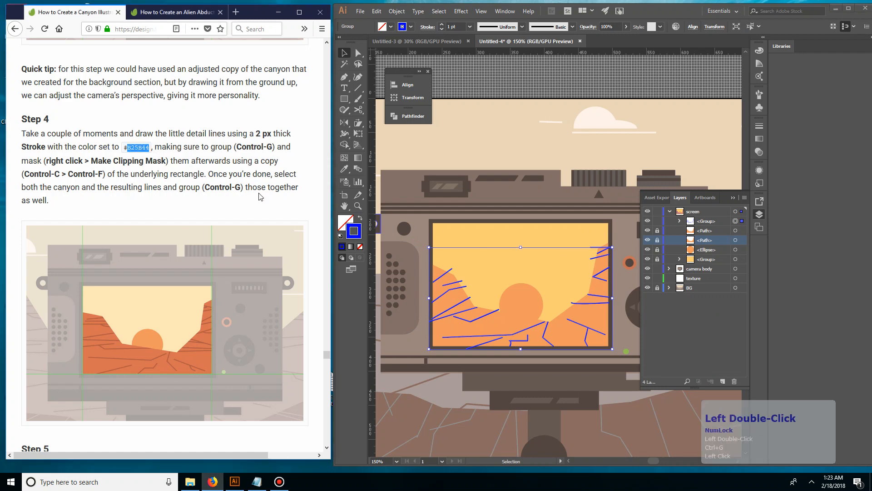
key("ctrl+c")
double_click(354, 230)
left_click(487, 292)
key("ctrl+v")
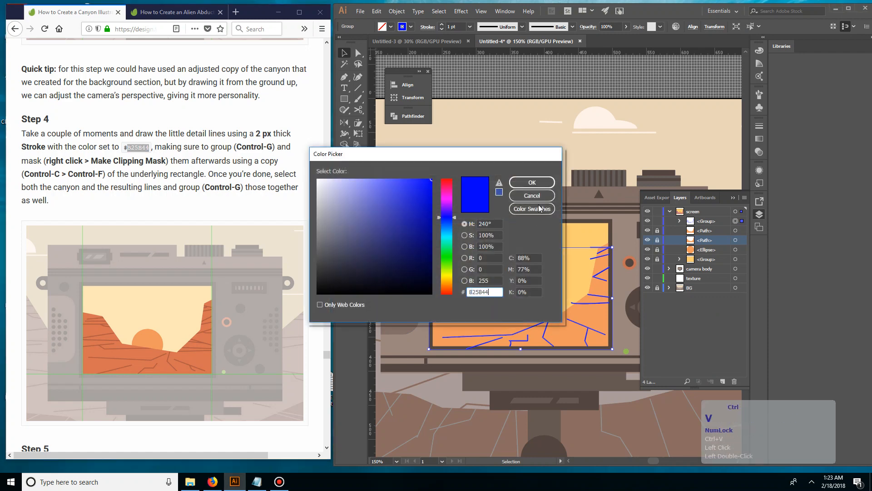
left_click(532, 182)
left_click(442, 27)
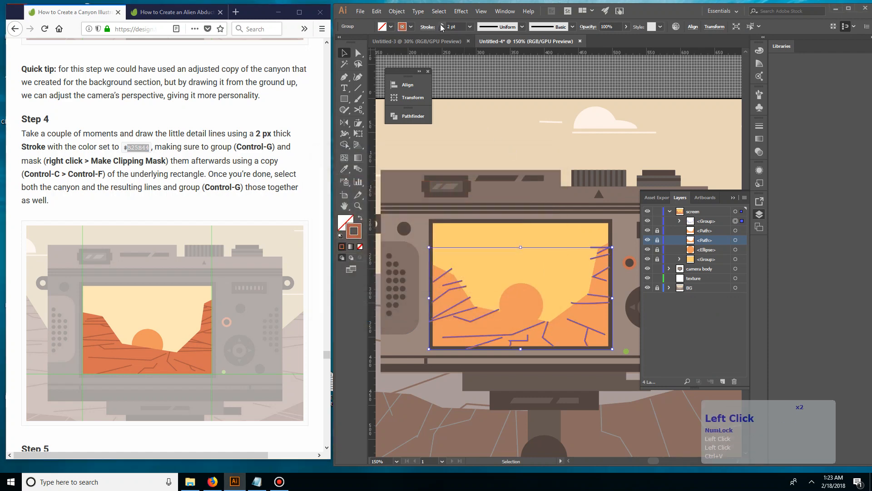
left_click(497, 114)
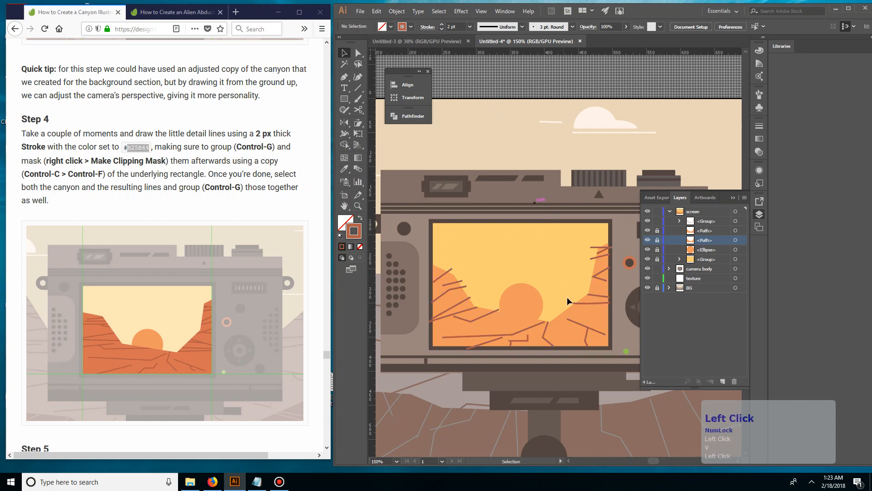
Unlock the upper canyon path copy and move it above the crack group within the screen layer
left_click_drag(655, 231, 655, 258)
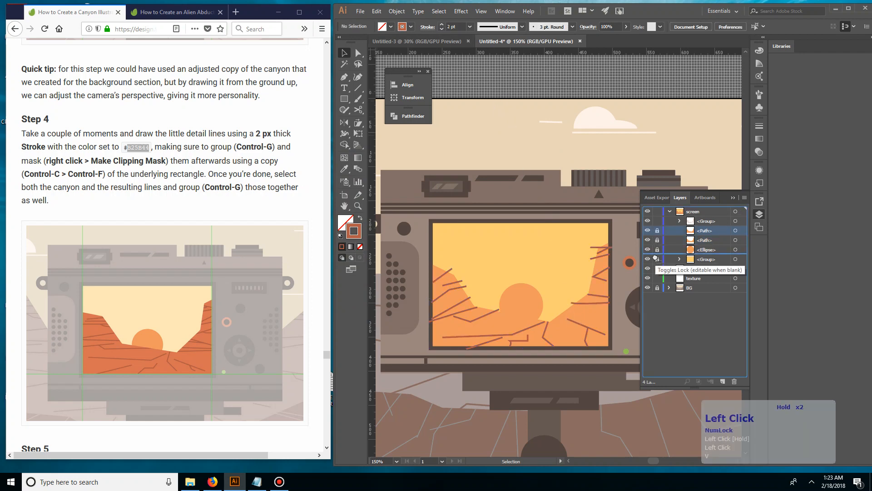
left_click(657, 231)
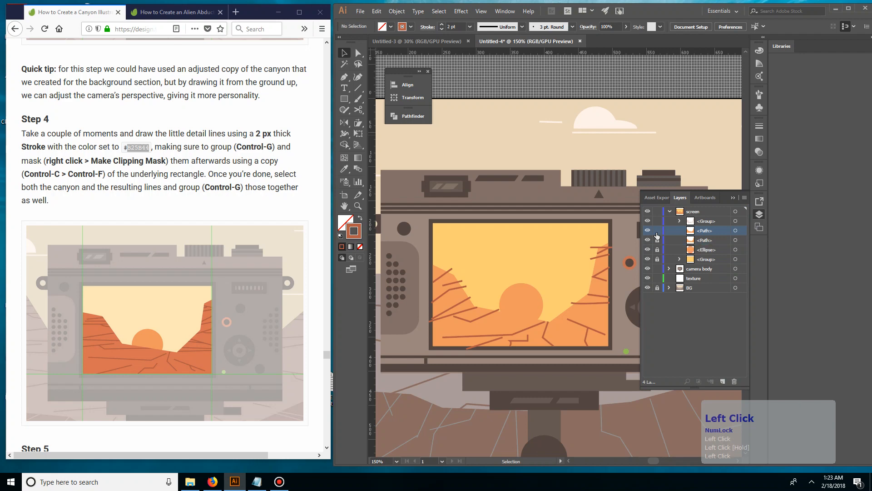
left_click_drag(701, 236, 712, 220)
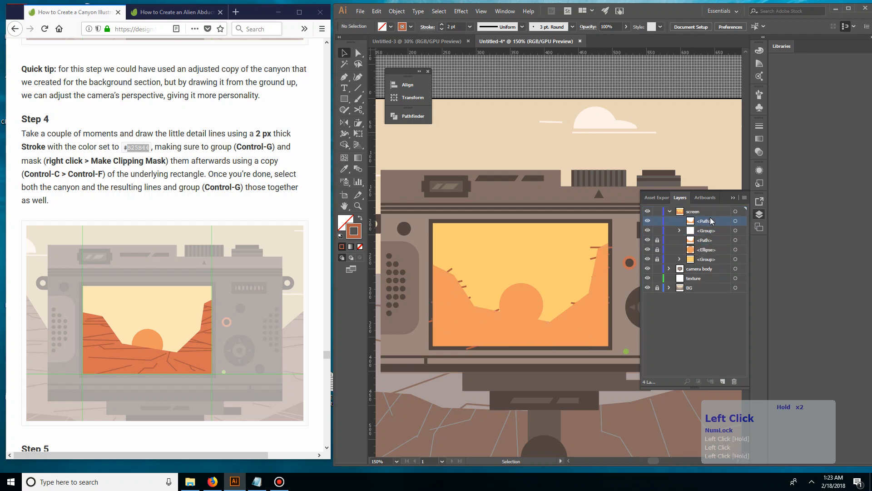
Clip the crack group with the canyon copy above it using a clipping mask, then deselect
left_click(731, 230)
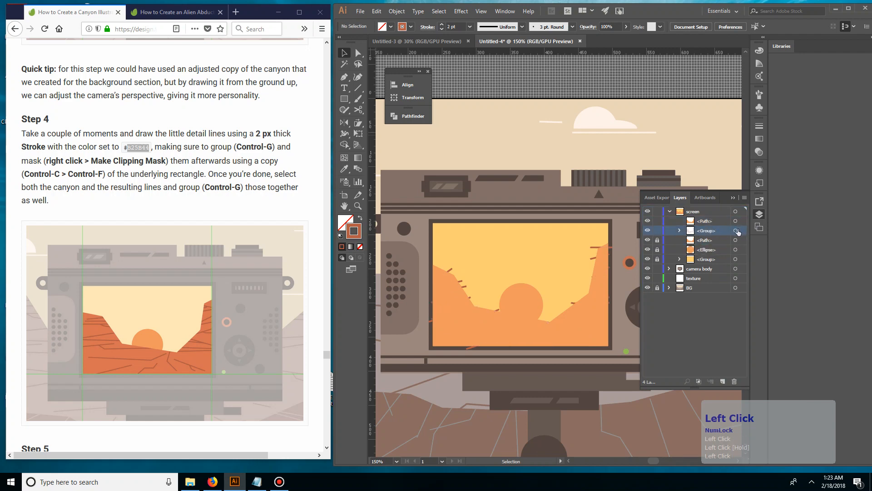
left_click(735, 221)
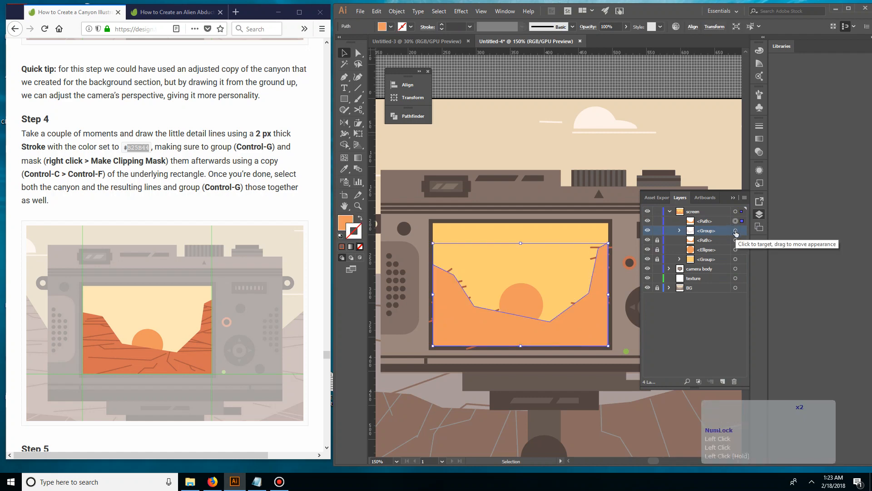
left_click(736, 232, "shift")
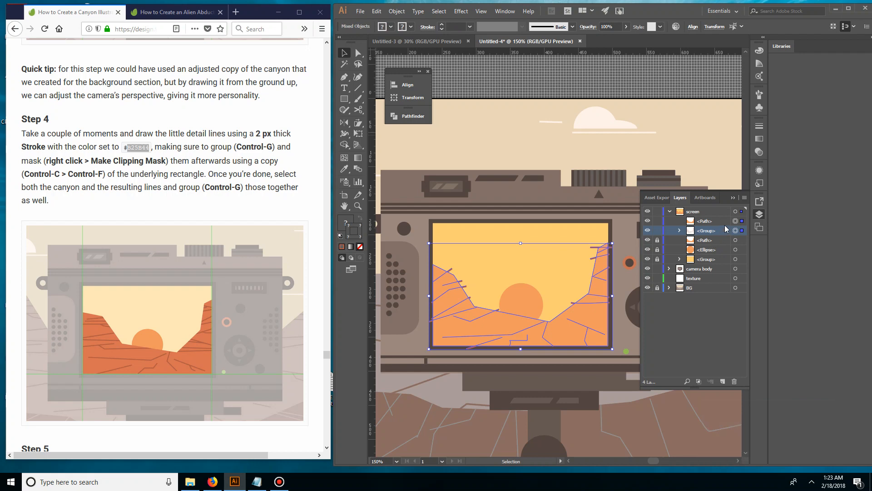
key("ctrl+7")
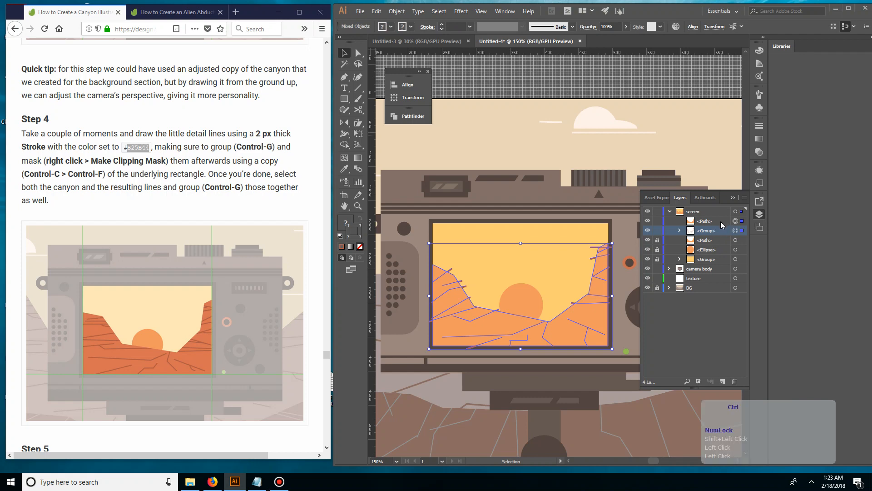
key("v")
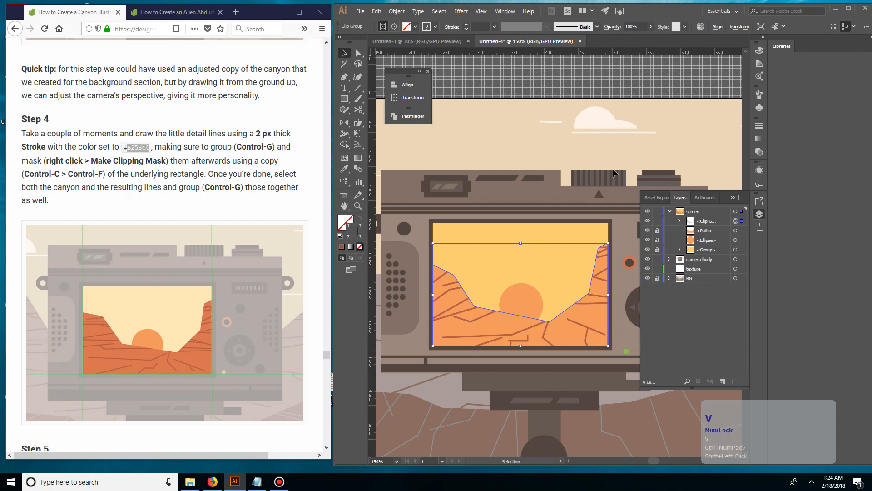
left_click(595, 236)
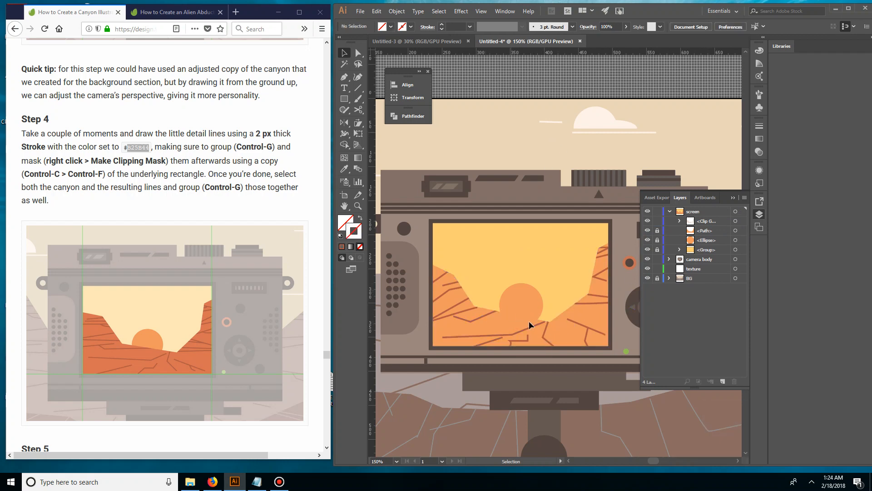
Isolate the masked crack group and move the long bottom crack's upper end onto the canyon edge below the sun, then exit isolation
double_click(527, 327)
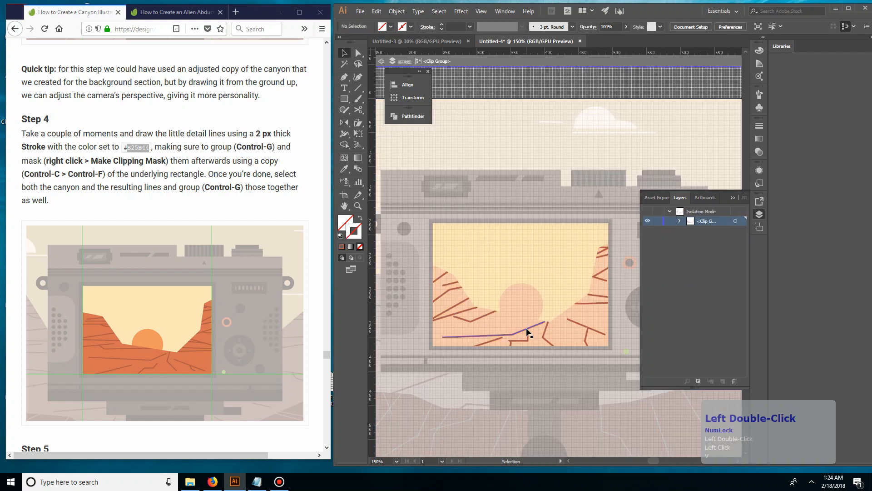
left_click(526, 328)
double_click(529, 331)
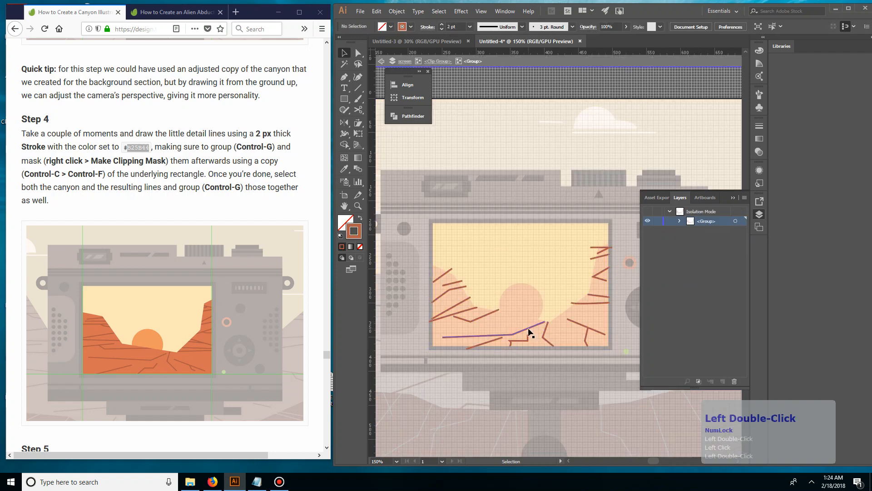
key("a")
left_click(545, 321)
left_click_drag(545, 322, 521, 318)
key("v")
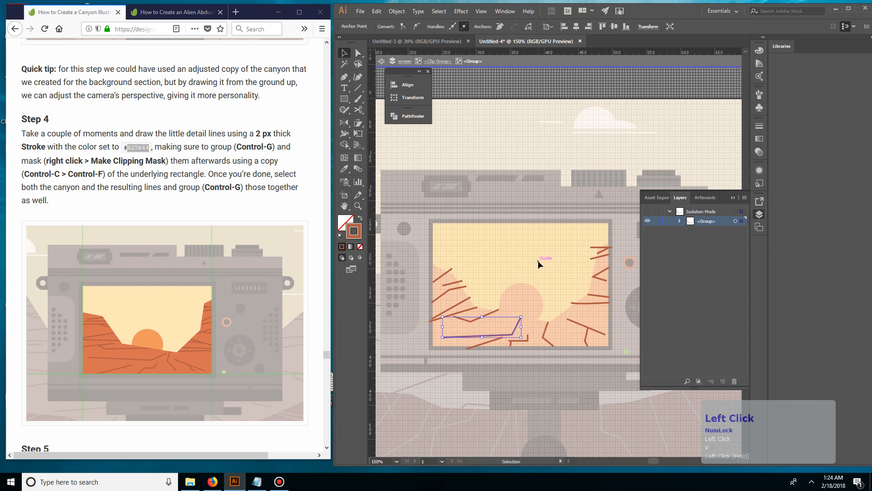
double_click(538, 261)
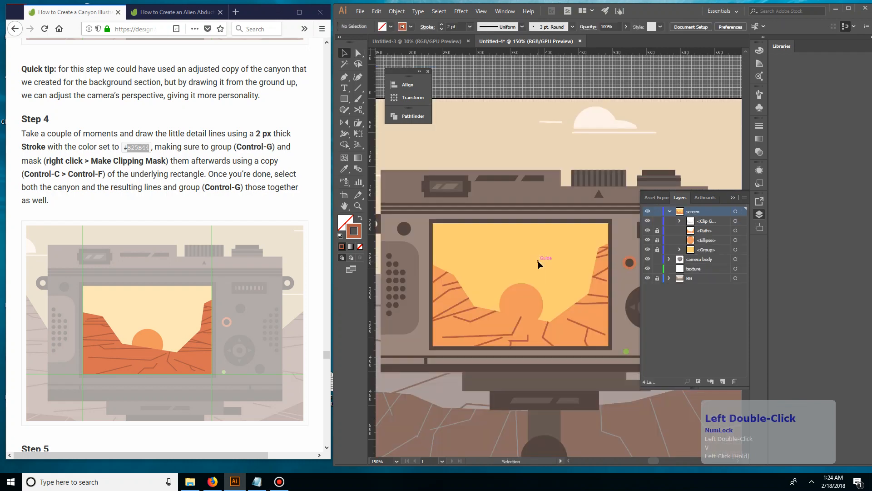
double_click(515, 329)
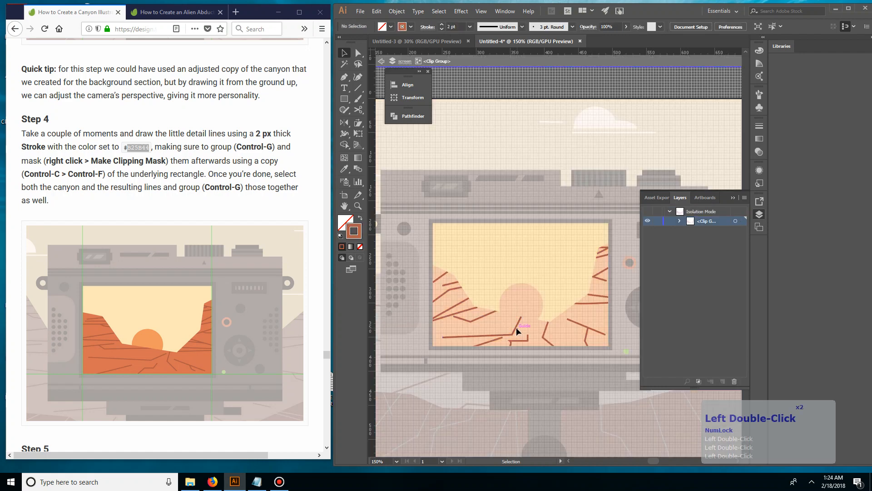
left_click(499, 321)
left_click_drag(512, 323, 517, 266)
key("ctrl+z")
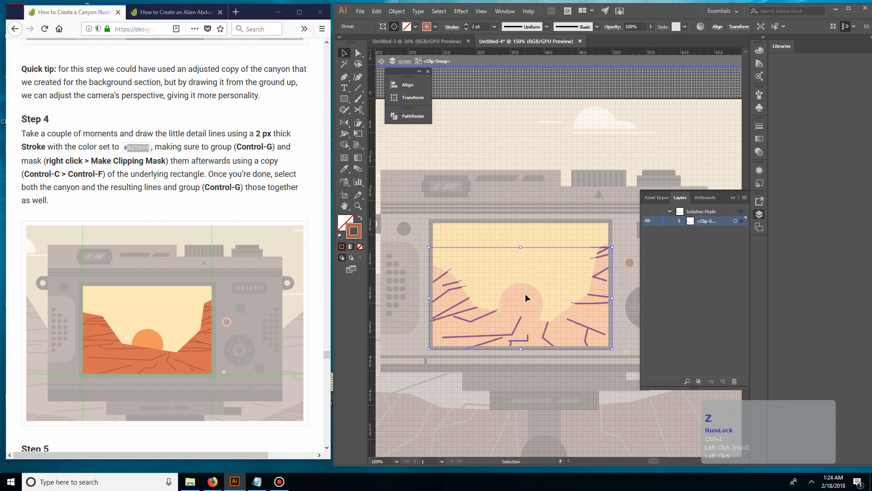
double_click(515, 326)
double_click(516, 326)
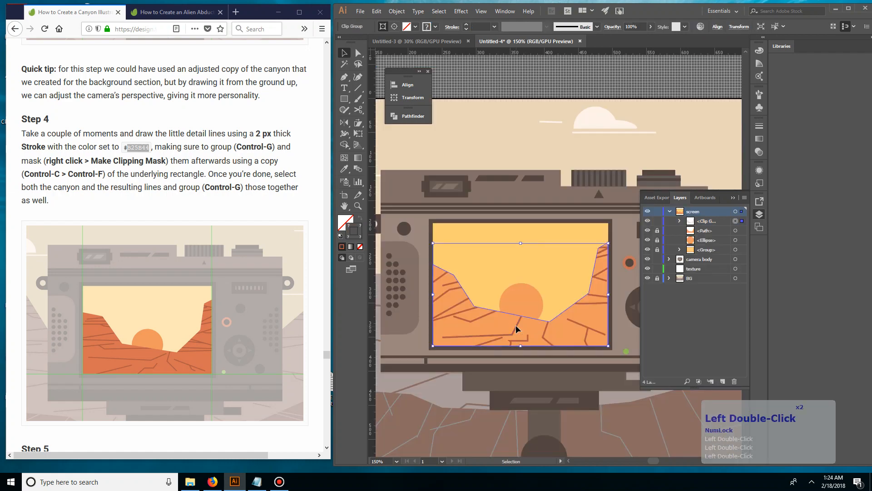
triple_click(516, 325)
triple_click(516, 325)
triple_click(516, 325)
left_click(558, 276)
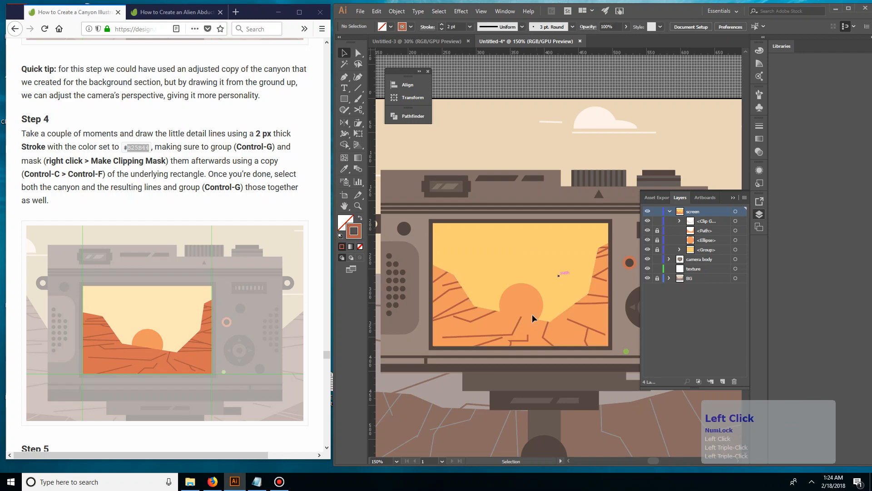
double_click(517, 328)
double_click(515, 327)
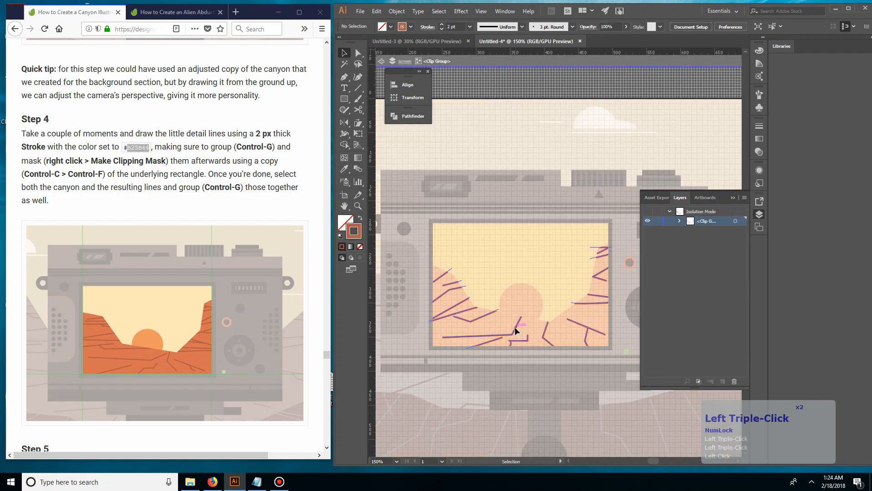
left_click(514, 327)
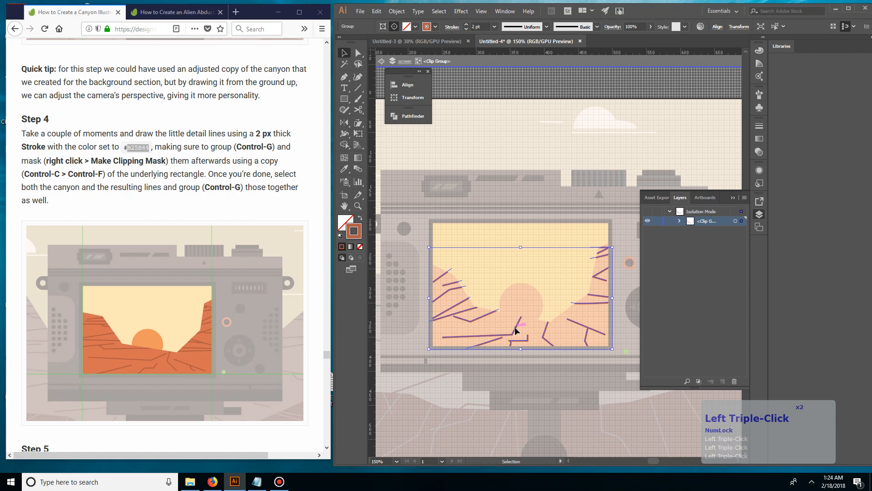
triple_click(516, 328)
triple_click(516, 327)
left_click(515, 327)
left_click(544, 333)
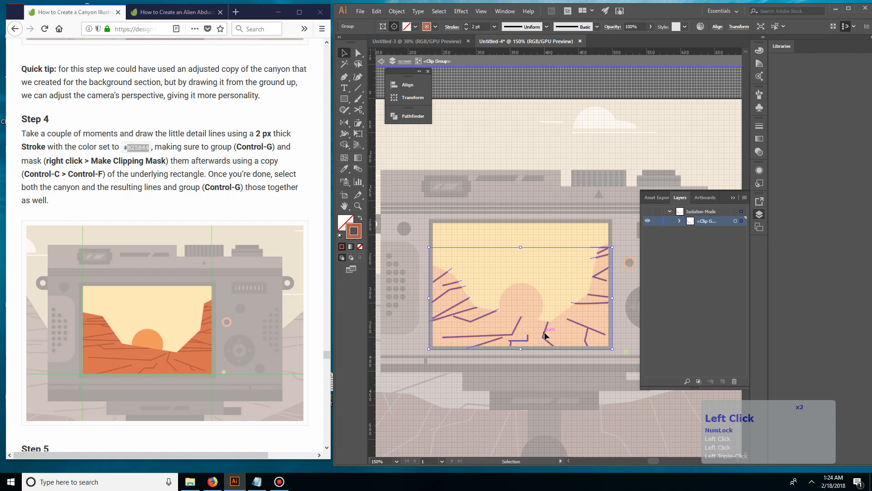
left_click(546, 335)
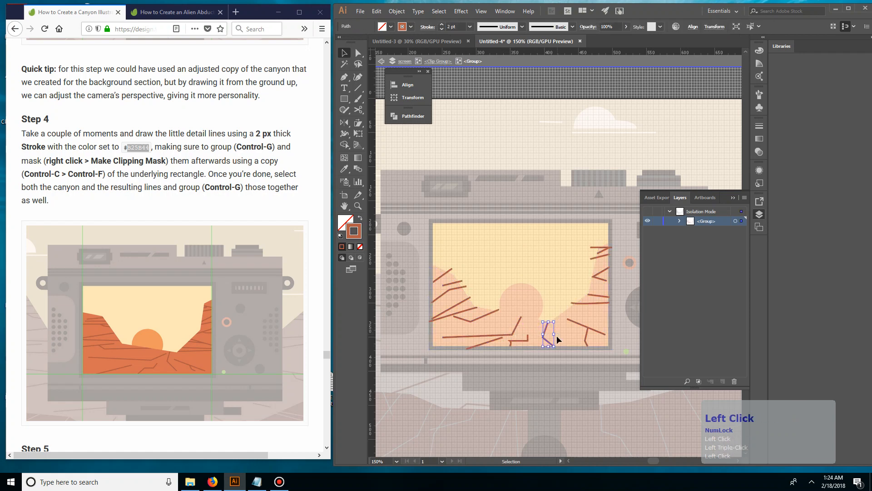
triple_click(599, 126)
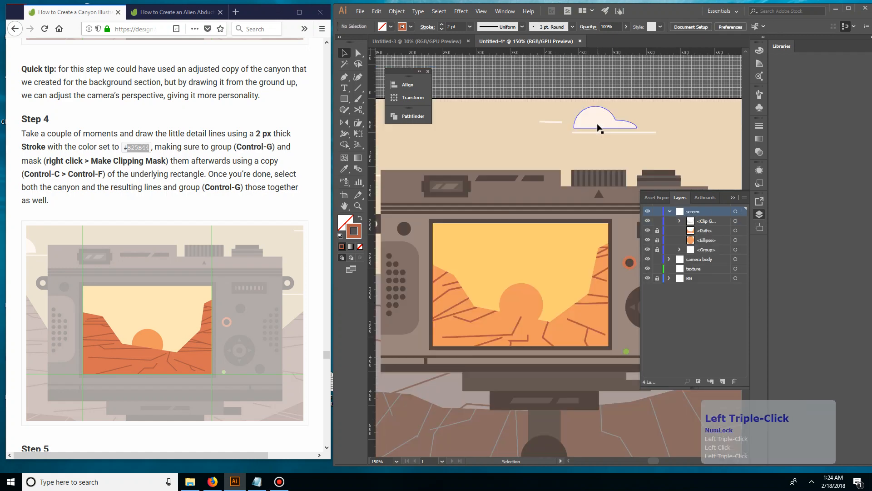
left_click(571, 60)
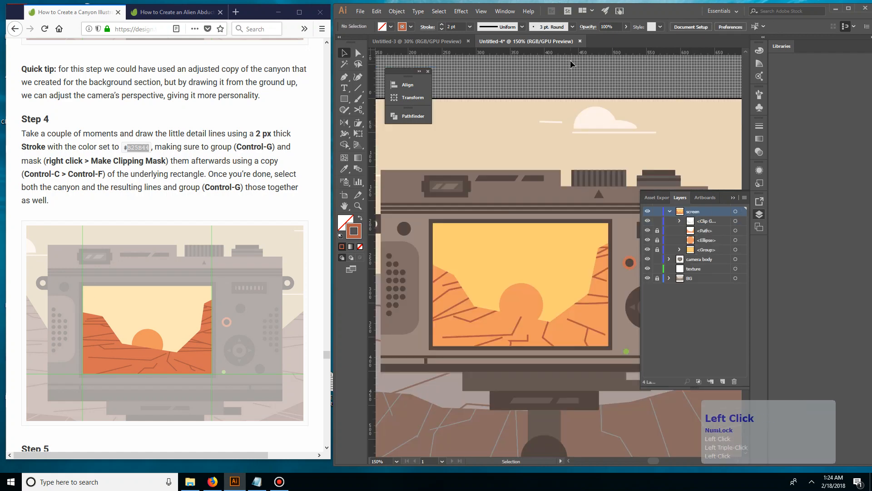
Bring up Step 5 of the tutorial in the browser, then lock the masked crack group in the Illustrator artwork
left_click(279, 207)
scroll(256, 223, "down", 3)
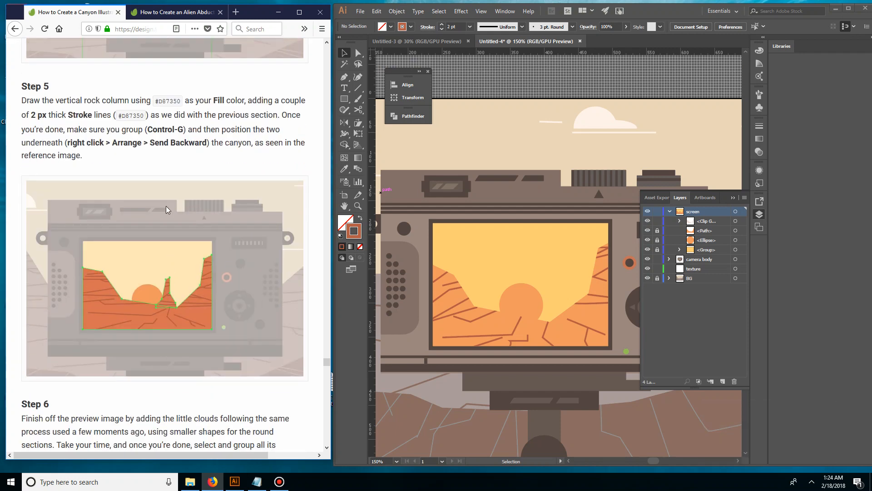
left_click(169, 171)
left_click(173, 98)
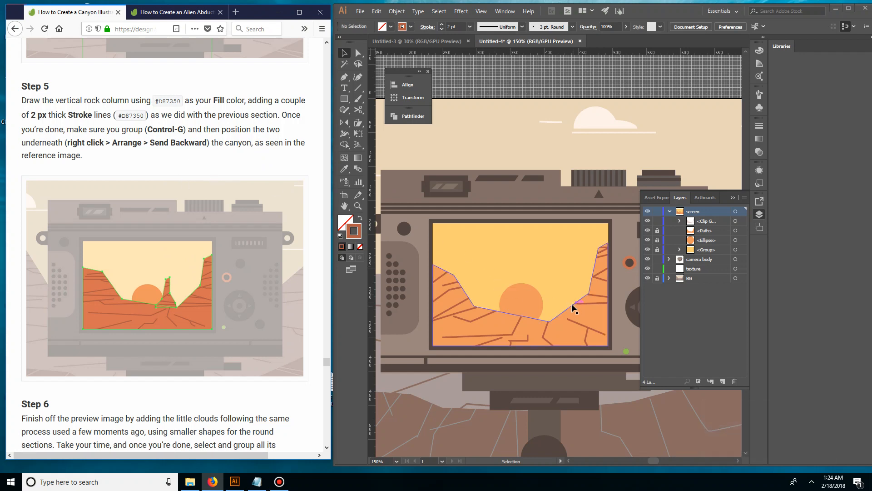
key("p")
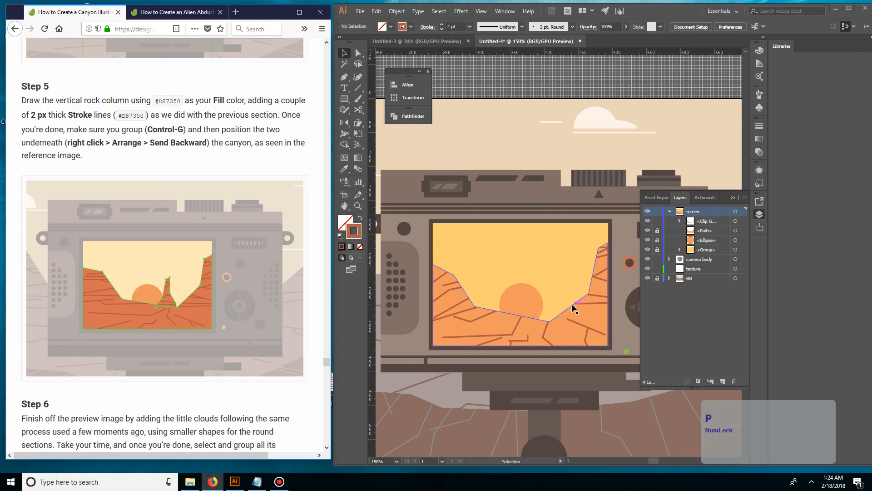
left_click(564, 150)
left_click(576, 335)
key("ctrl+2")
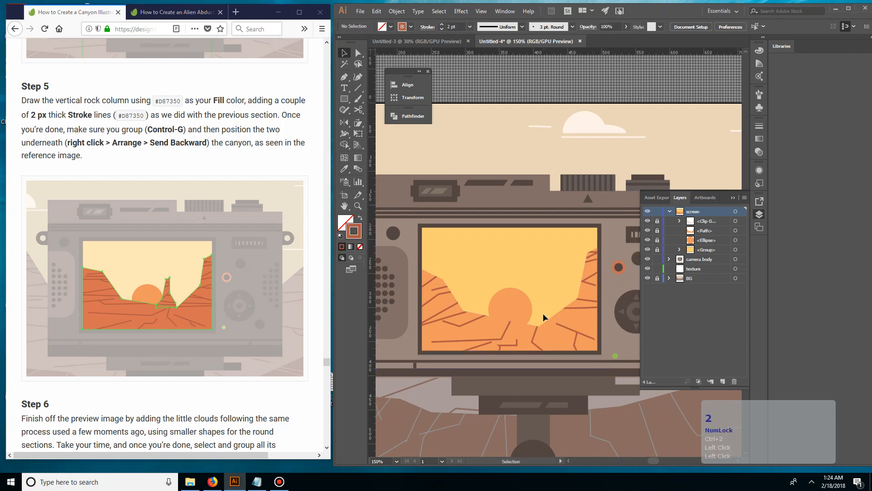
Draw a closed, narrow vertical rock column with the Pen tool beside the sun, its widened base overlapping the canyon
left_click(547, 314)
key("p")
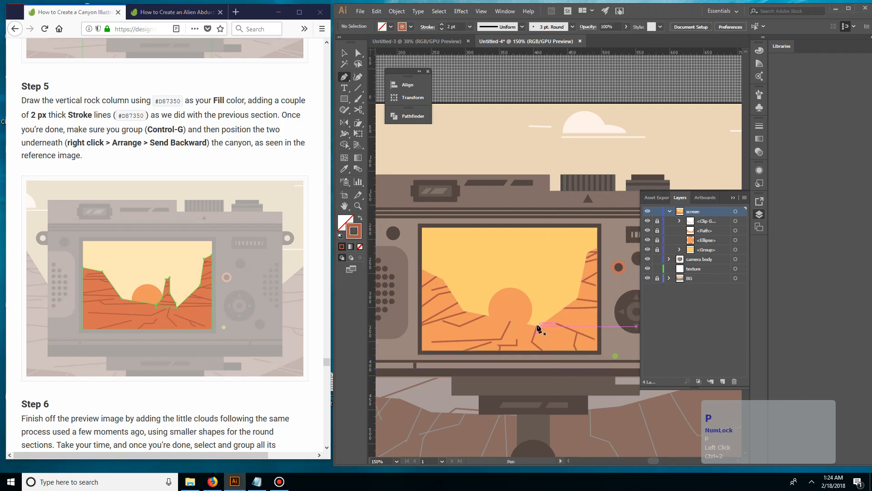
left_click(526, 324)
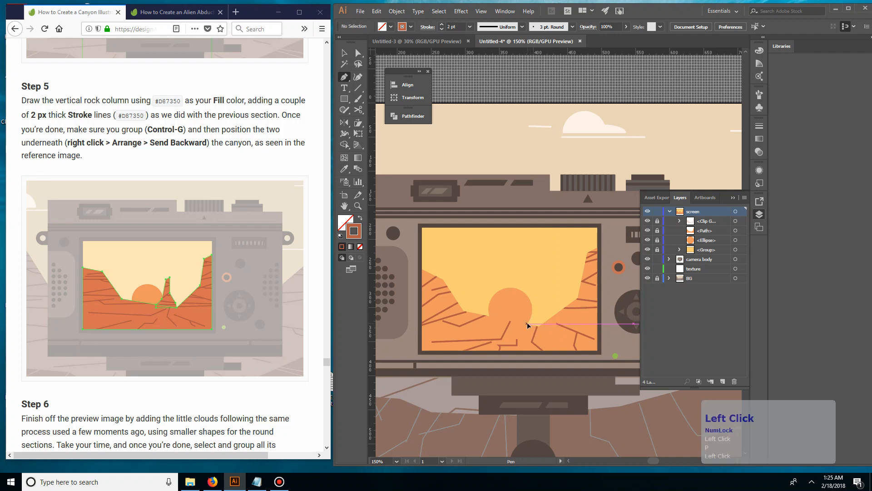
left_click(538, 307)
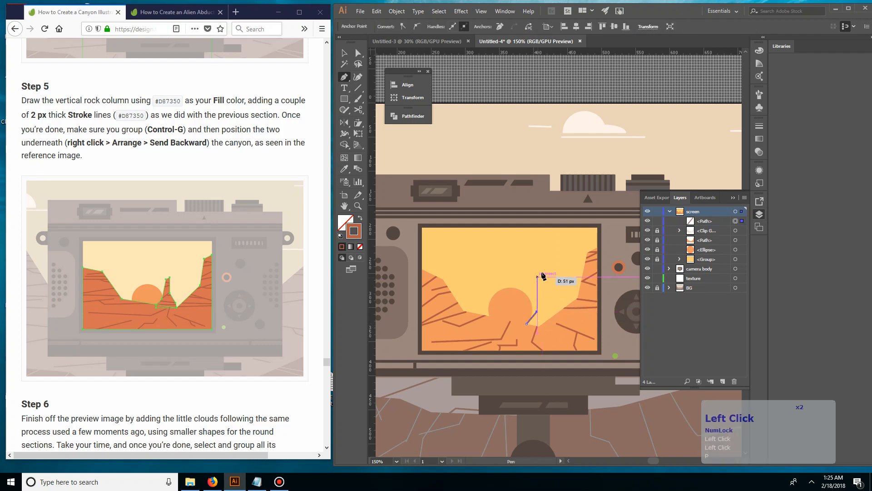
left_click(539, 280)
left_click(542, 274)
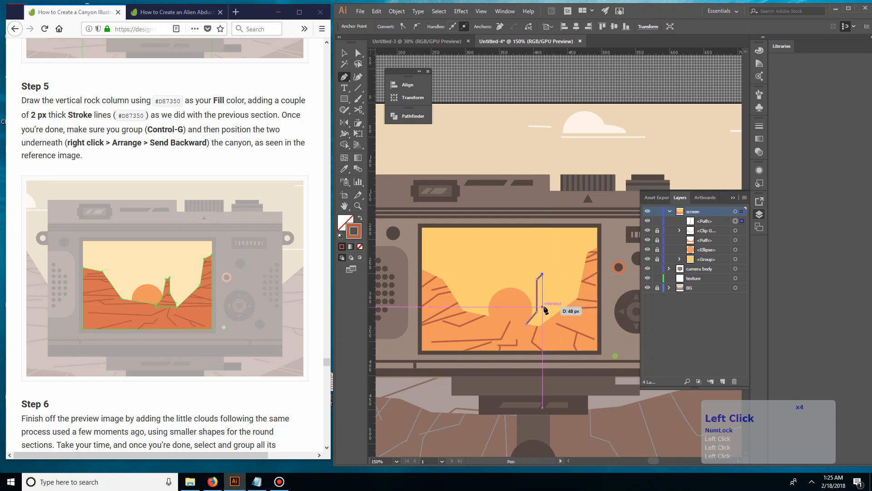
left_click(546, 307)
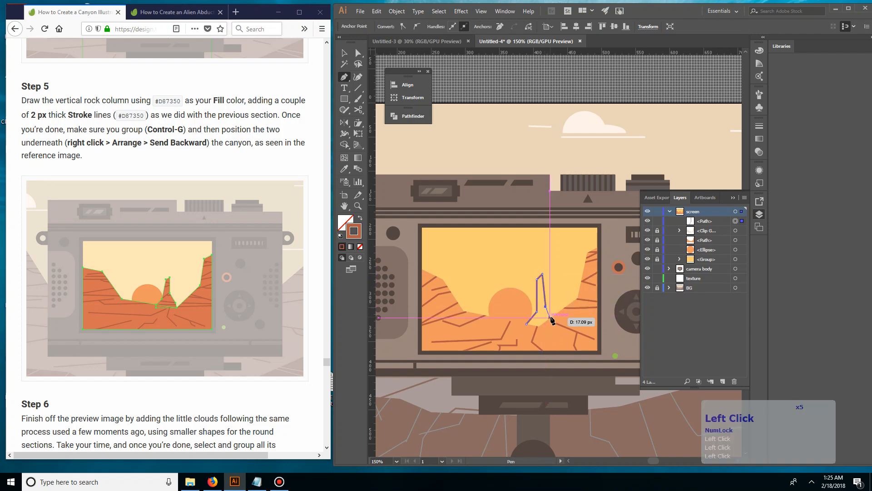
left_click(557, 320)
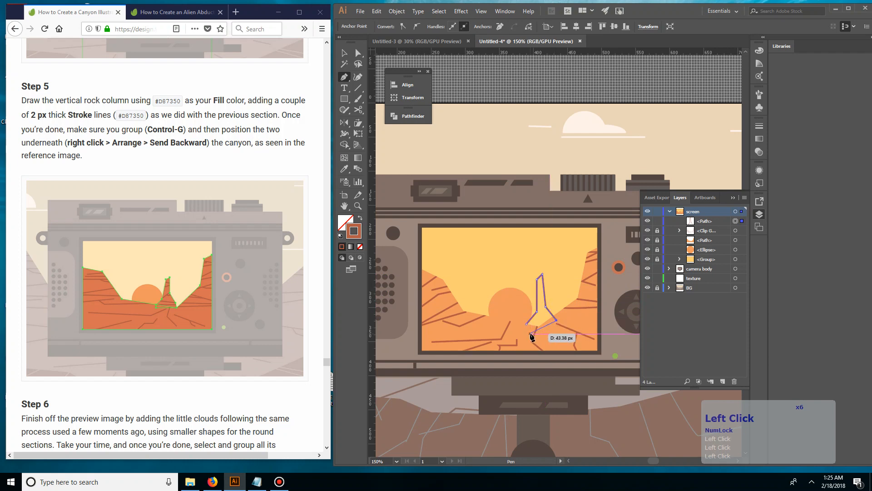
left_click(530, 332)
left_click(528, 325)
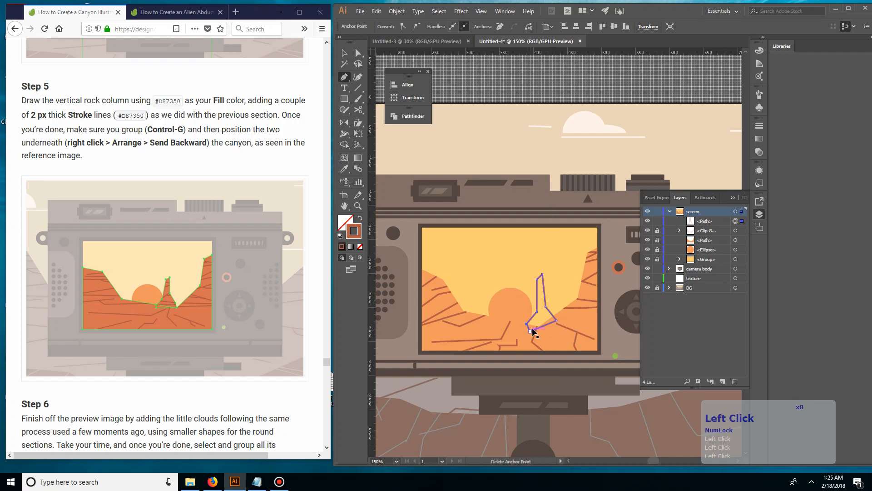
Apply the canyon's orange fill with no stroke to the rock column by sampling it with the Eyedropper, then deselect
key("v")
key("i")
left_click(564, 322)
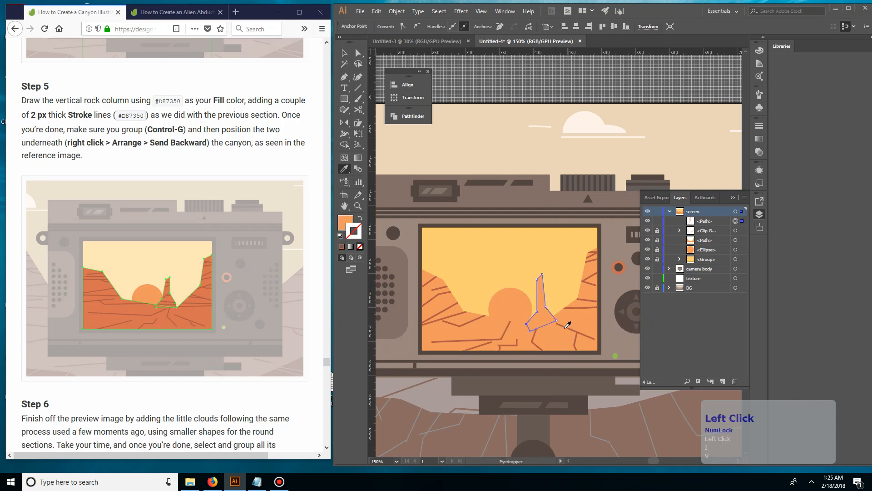
key("v")
left_click(566, 277)
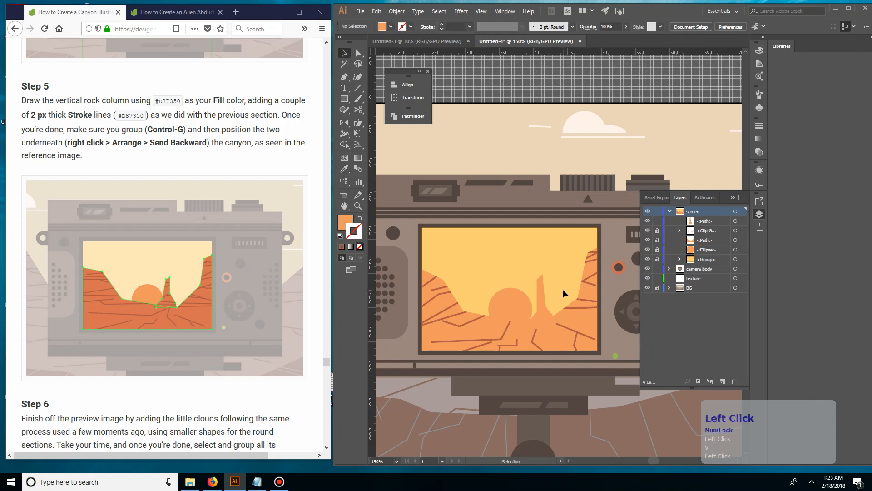
Move the rock column path below the canyon path in the screen layer's stacking order
left_click(546, 315)
left_click(567, 284)
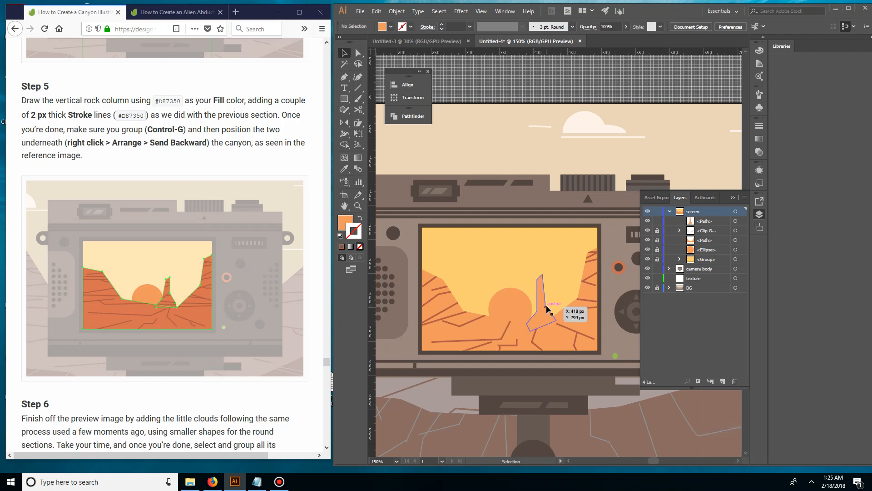
left_click(707, 222)
left_click_drag(708, 226, 703, 249)
Set up the Pen tool with no fill and a blue 2 pt stroke for the column's detail lines
key("p")
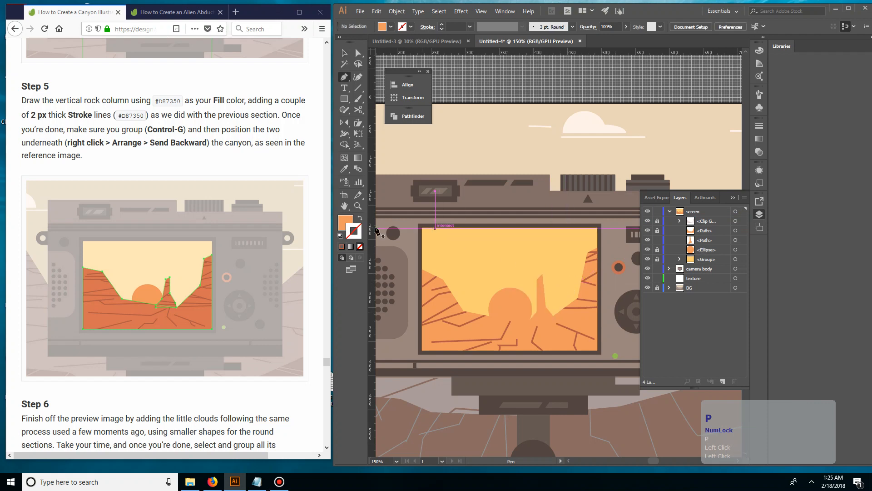
left_click(362, 219)
left_click(360, 218)
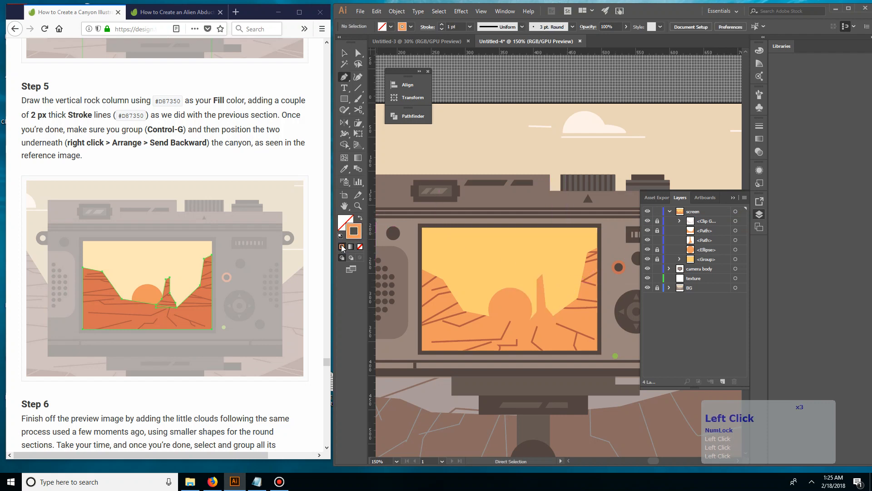
left_click(410, 26)
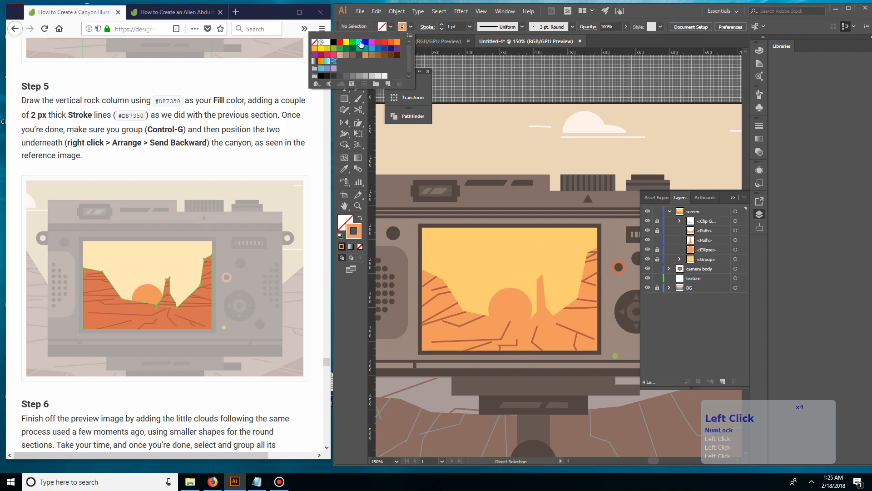
left_click(365, 42)
left_click(442, 24)
left_click(442, 25)
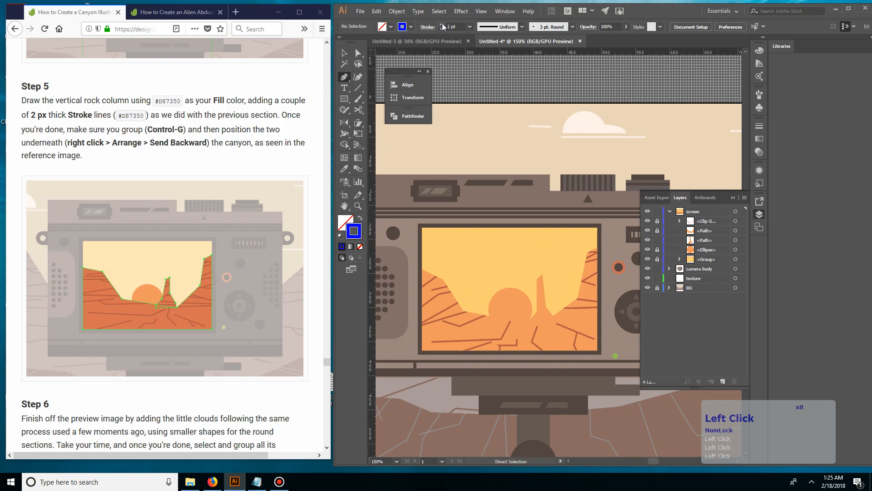
Draw three short separate crack lines down the rock column and an angled two-segment line at its base, then deselect
left_click(533, 282)
left_click(550, 283)
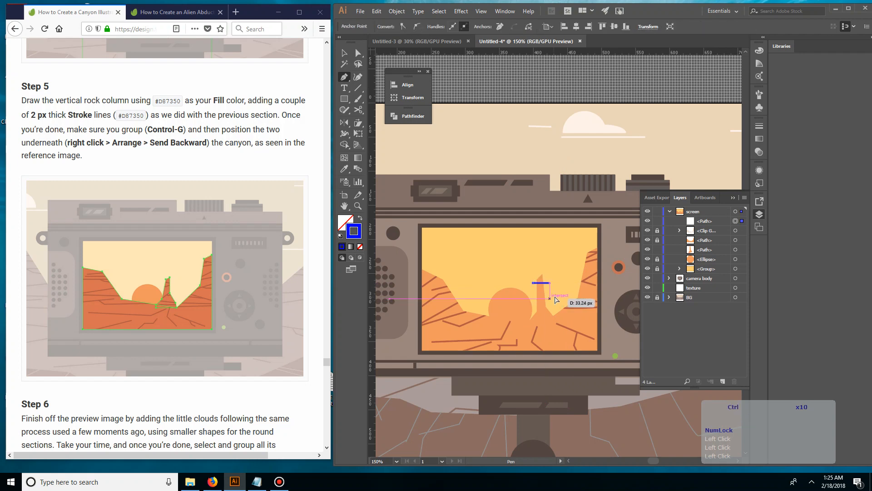
left_click(541, 289, "ctrl")
left_click(533, 297)
left_click(543, 293)
left_click(564, 296, "ctrl")
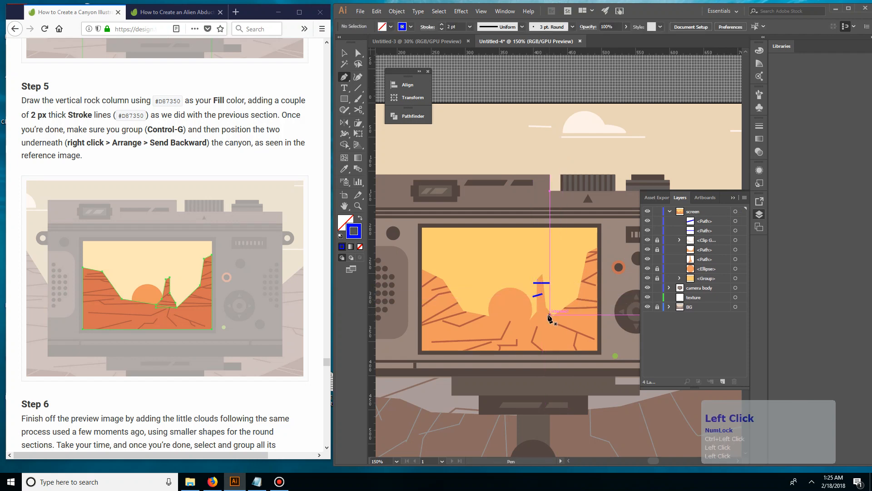
left_click(546, 307)
left_click(535, 315)
left_click(565, 296, "ctrl")
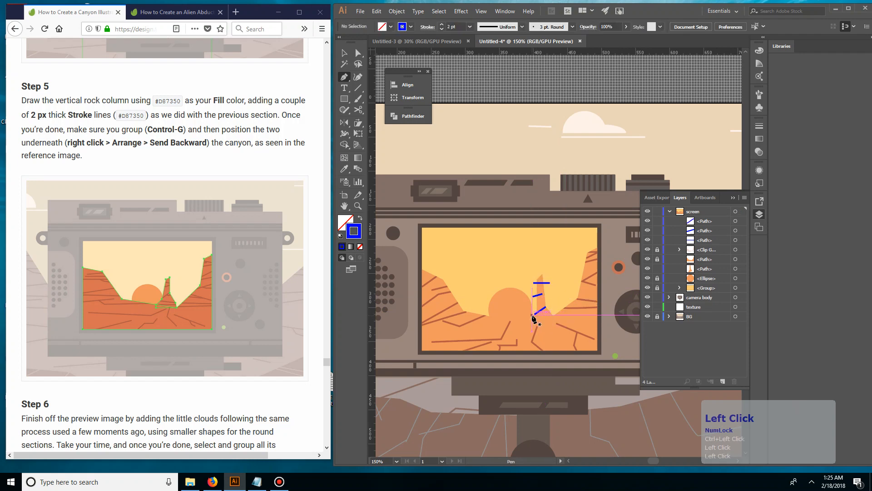
left_click(532, 316)
left_click(550, 324)
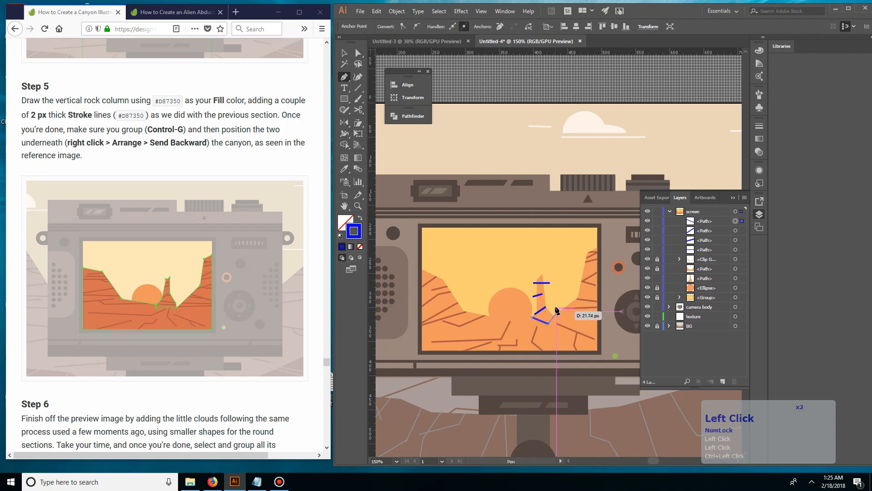
left_click(550, 304)
key("v")
left_click(559, 280)
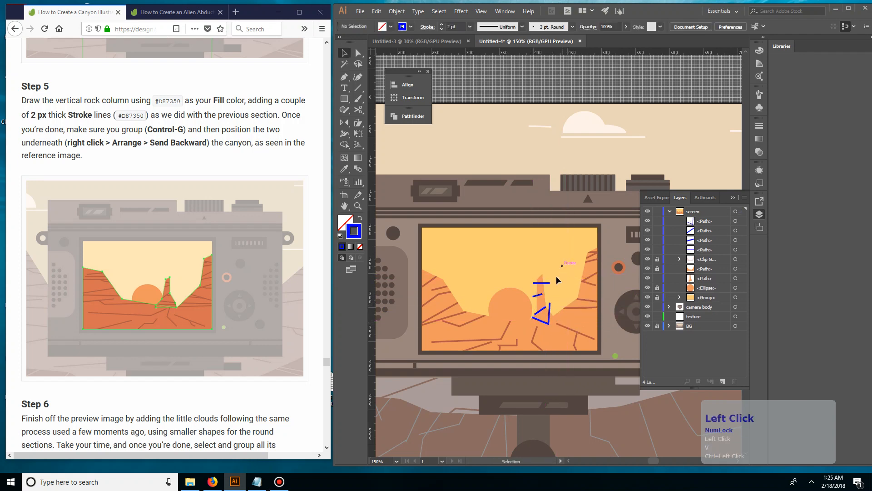
Duplicate the rock column path in place in front of the original, then deselect it
left_click(542, 279)
key("ctrl+c")
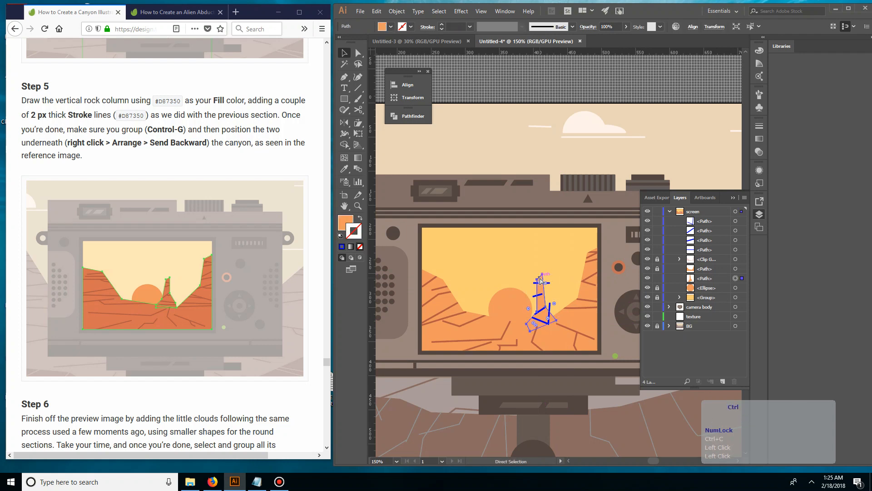
key("ctrl+f")
left_click(711, 282)
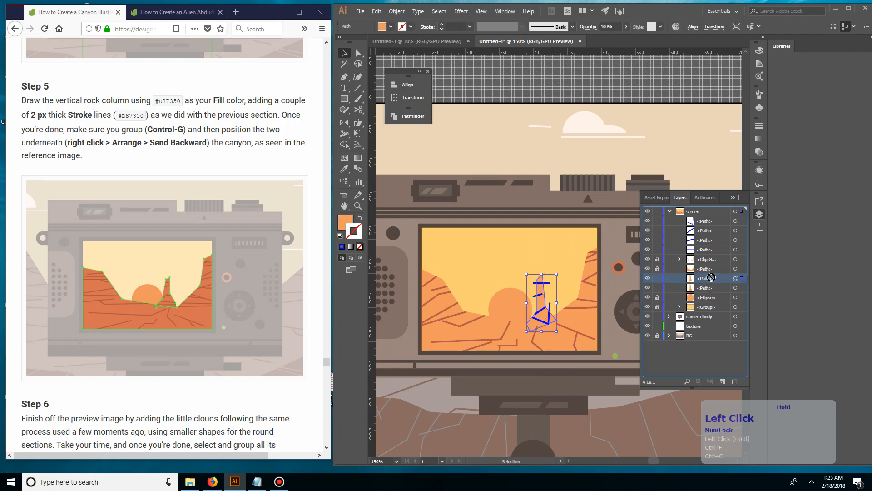
left_click(569, 274)
Select all the blue detail lines by their shared stroke color and group them
left_click(542, 283)
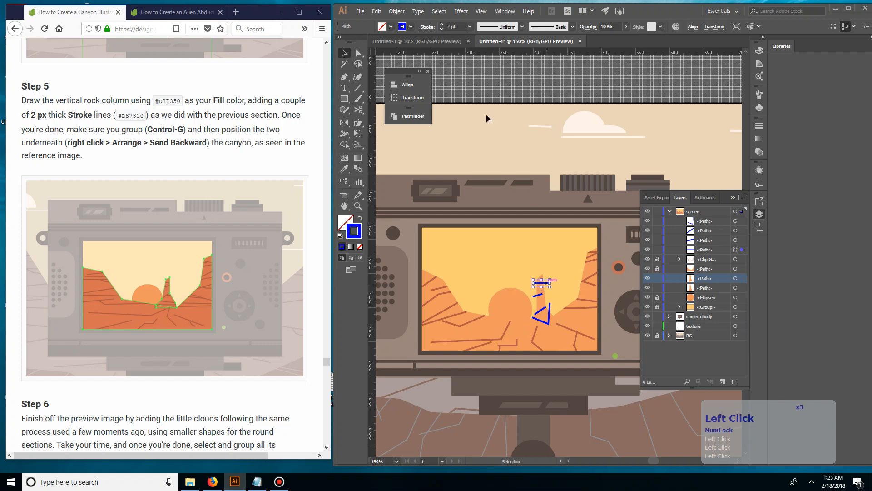
left_click(439, 11)
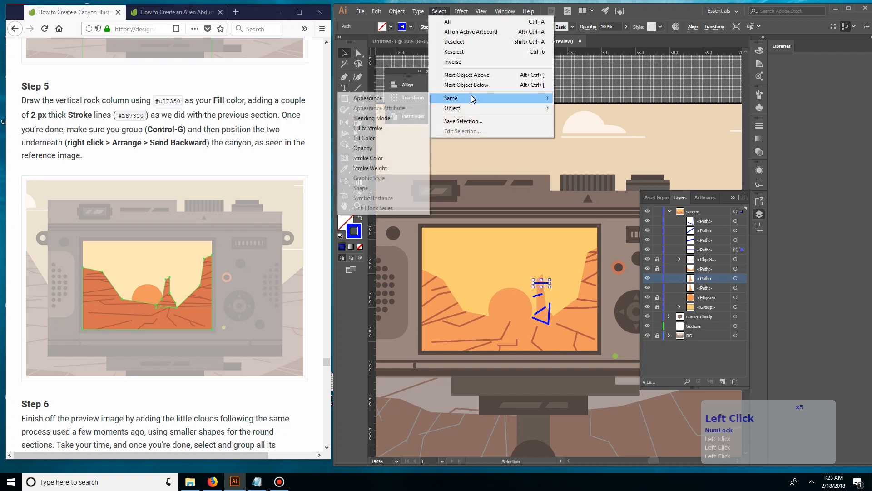
left_click(452, 98)
left_click(392, 159)
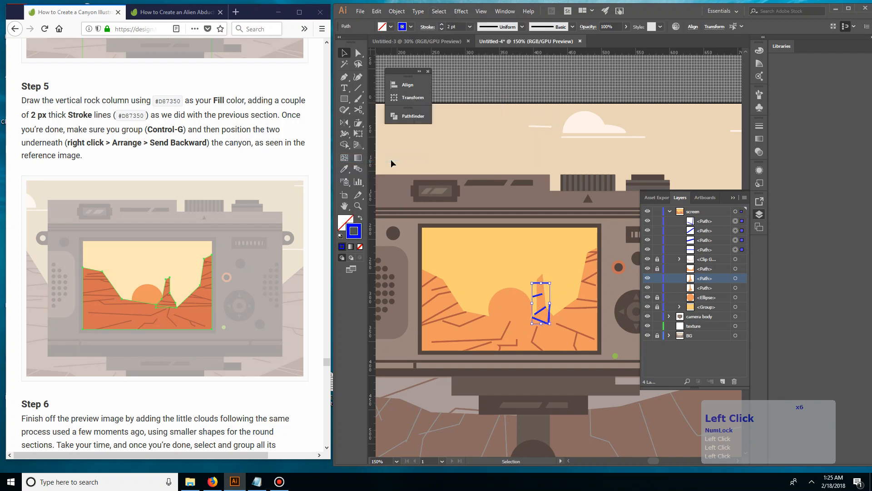
key("ctrl")
key("ctrl+g")
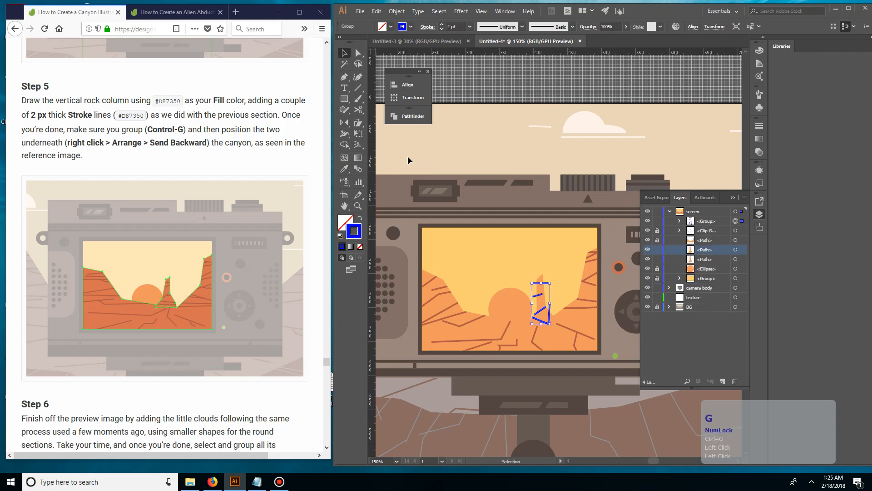
Bring the duplicated rock column path above the grouped detail lines and use it as their clipping mask
left_click(566, 273)
left_click(544, 289)
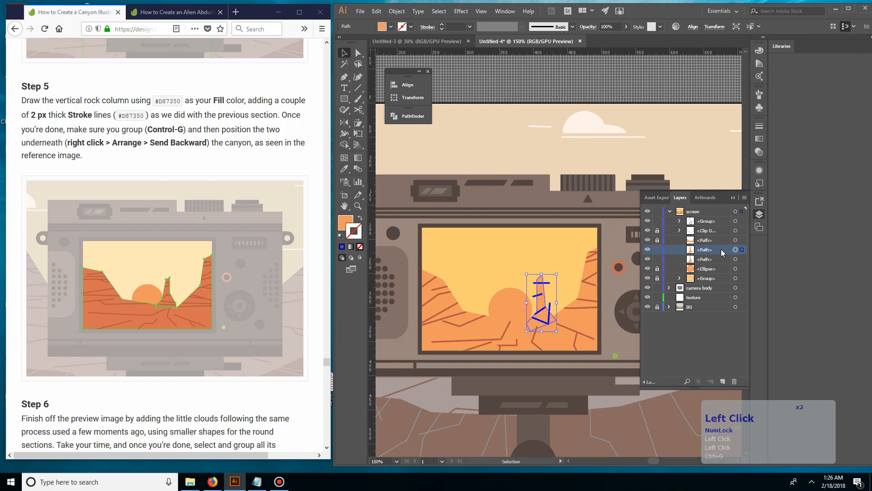
left_click_drag(723, 251, 722, 219)
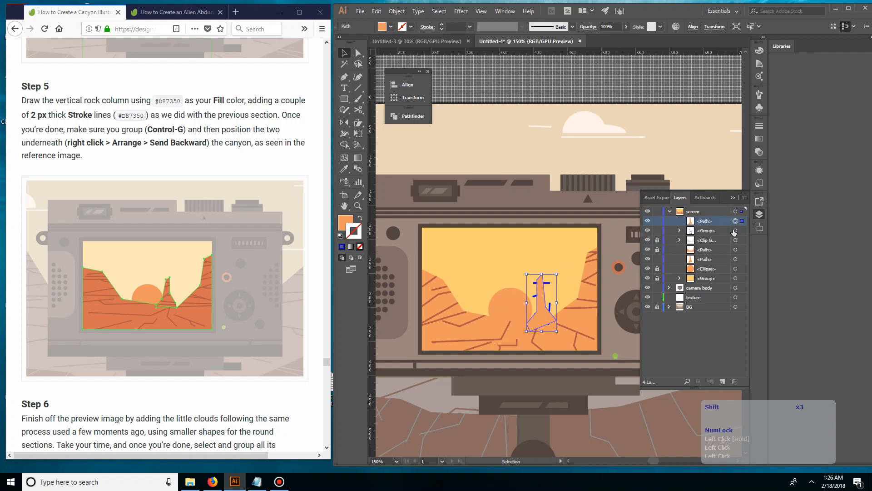
left_click(735, 231, "shift")
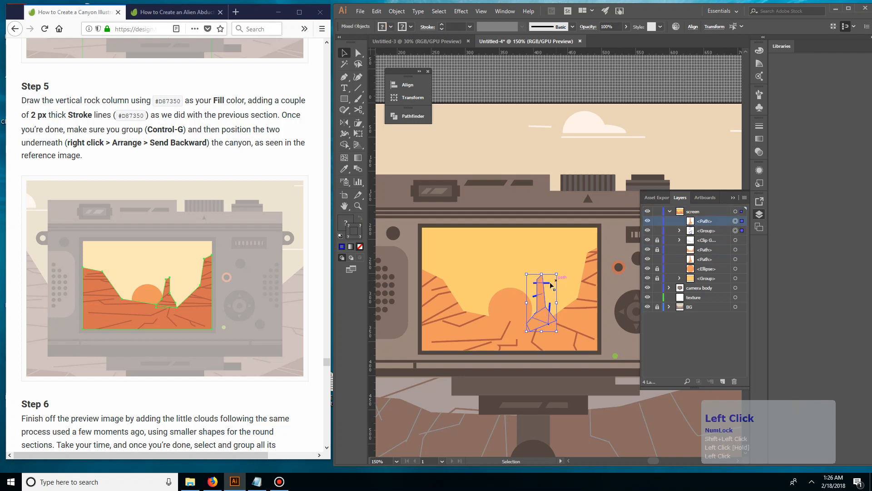
key("ctrl+7")
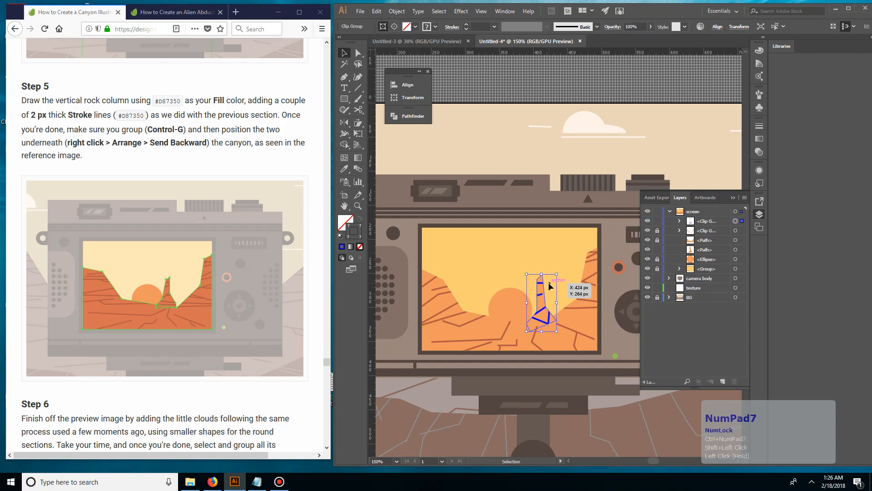
Change the masked detail lines' stroke color to the tutorial's #D87350 inside the clip group, then leave isolation mode
key("v")
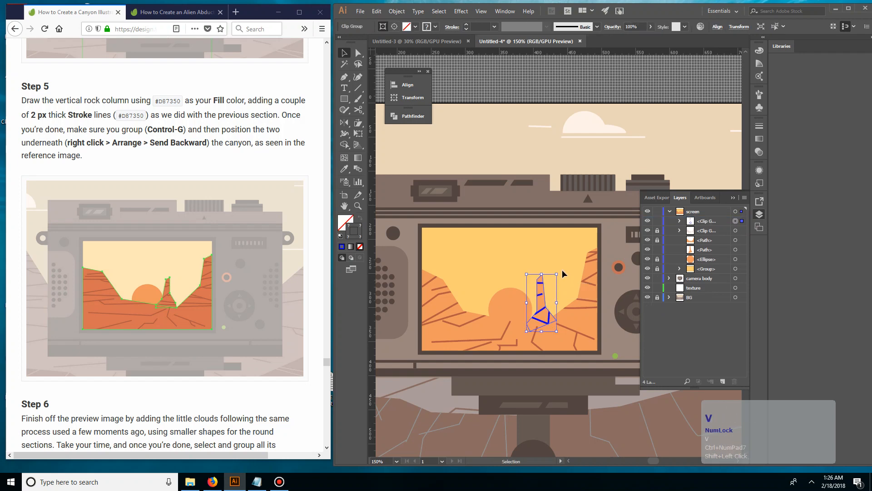
double_click(544, 314)
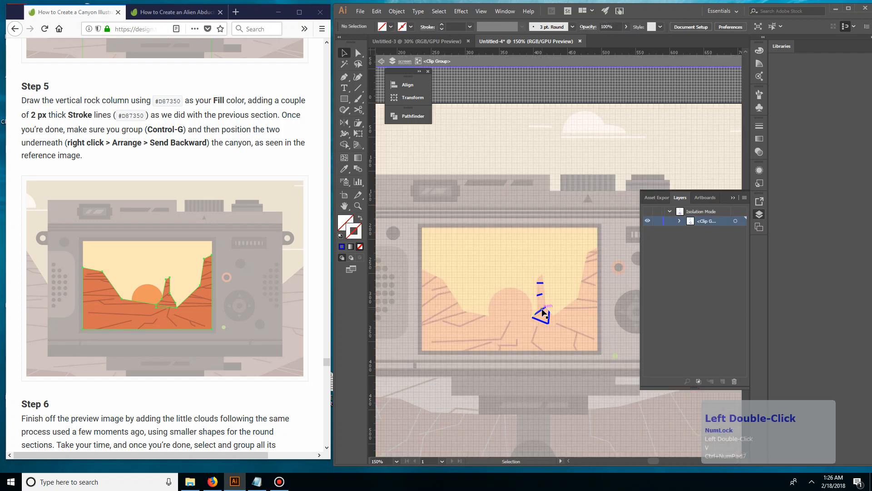
left_click(543, 313)
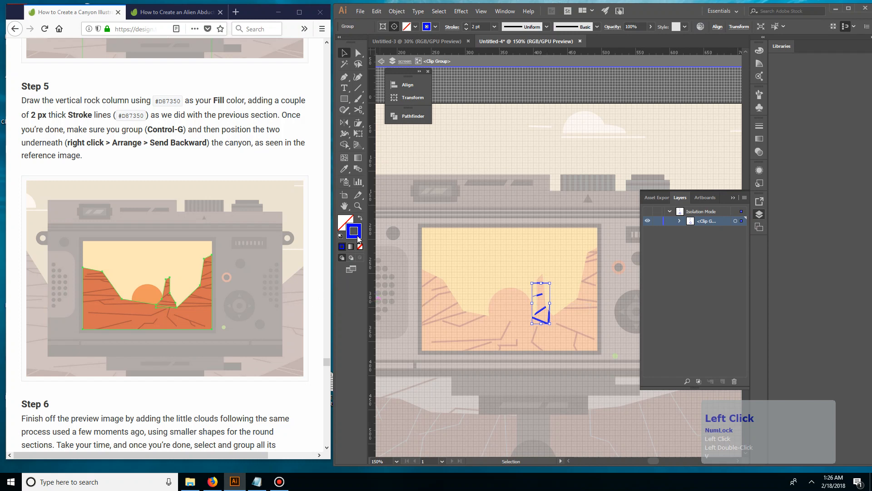
double_click(132, 116)
key("ctrl+c")
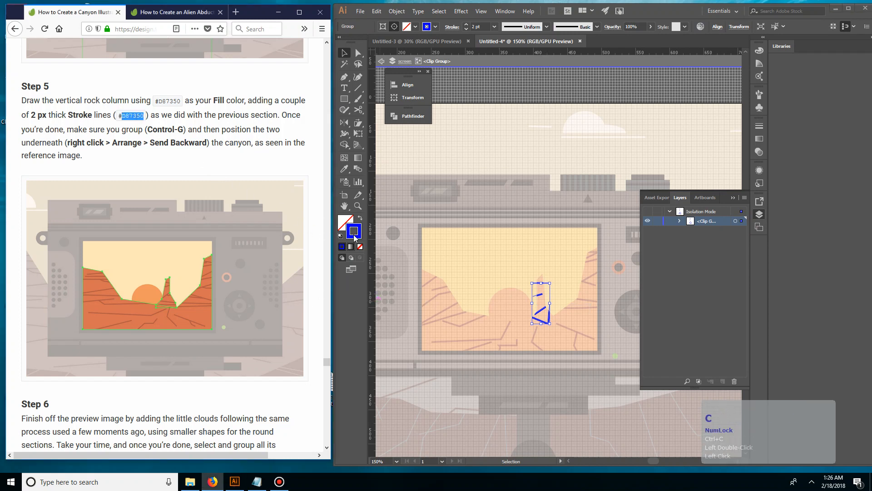
double_click(353, 231)
left_click(470, 291)
left_click(481, 291)
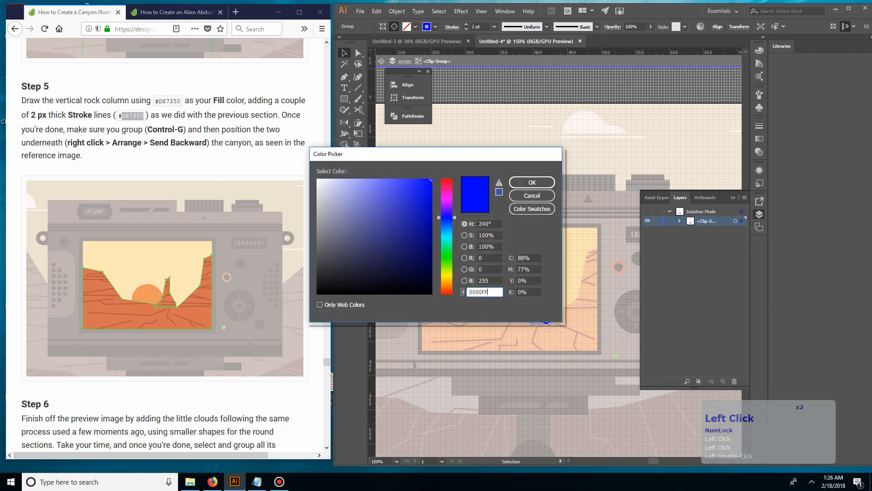
key("ctrl+v")
left_click(526, 182)
double_click(530, 148)
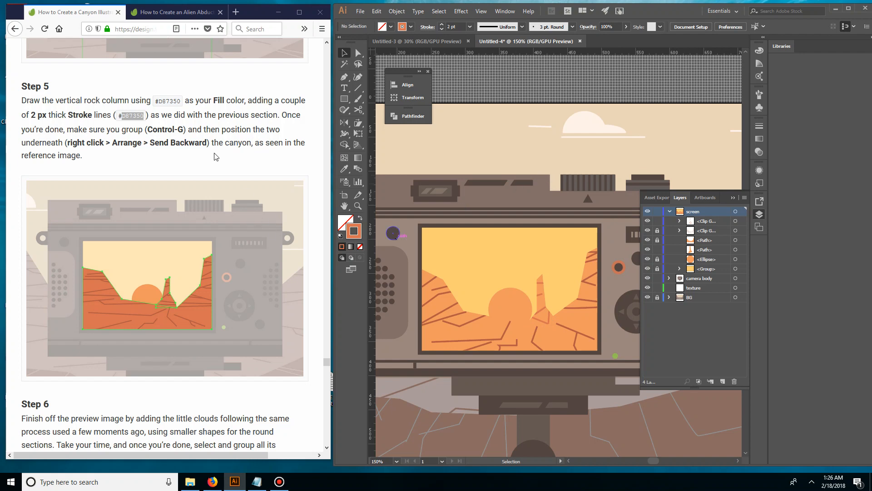
Review the tutorial's Step 6 on the small preview clouds and bring the camera and background clouds into view
scroll(216, 157, "down", 5)
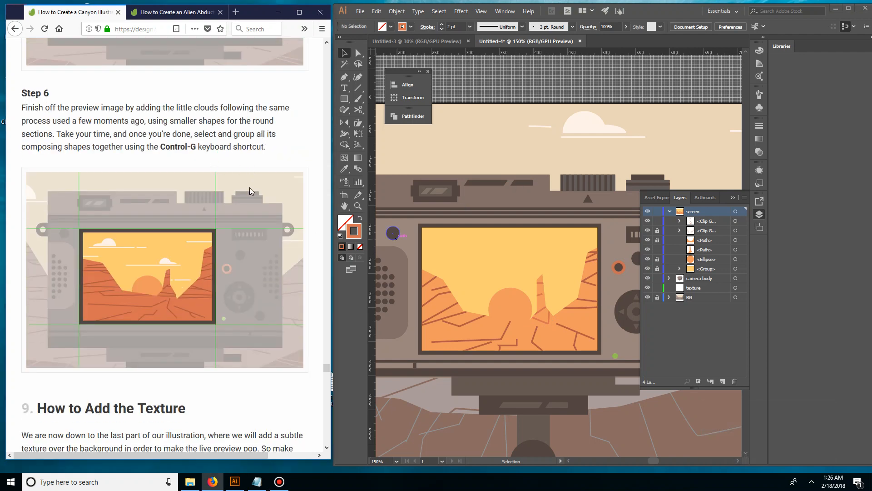
left_click(424, 131)
key("ctrl+minus")
key("ctrl+minus")
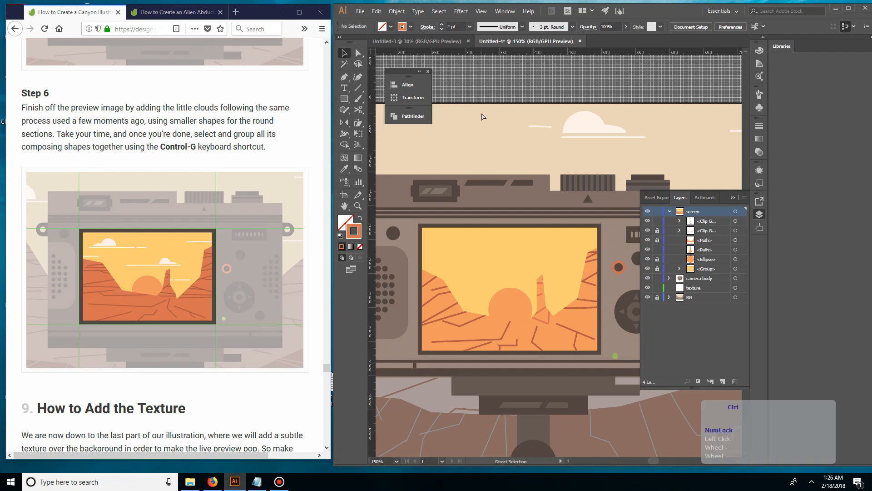
key("ctrl+equal")
key("space")
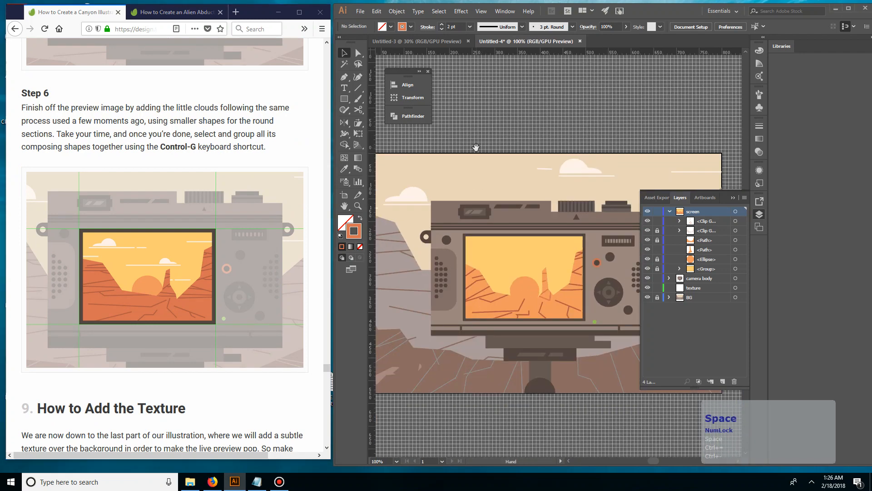
left_click_drag(475, 148, 452, 156)
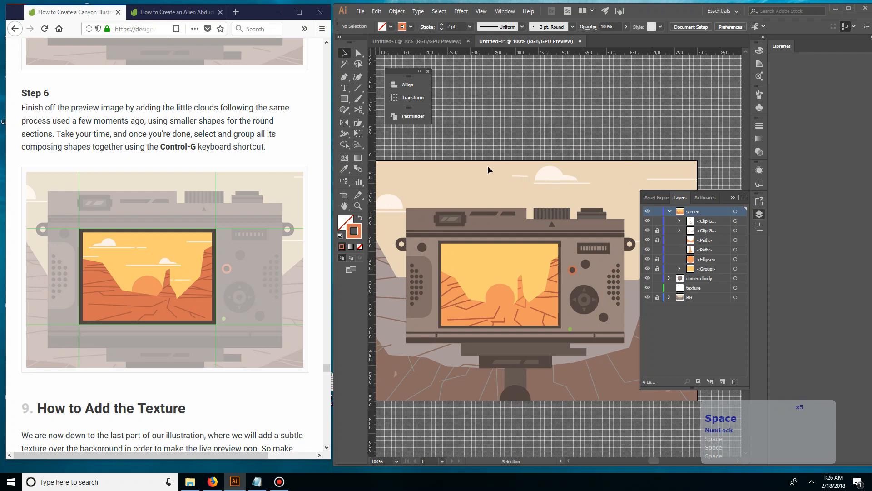
left_click(550, 172)
left_click(551, 177, "alt")
left_click(551, 177)
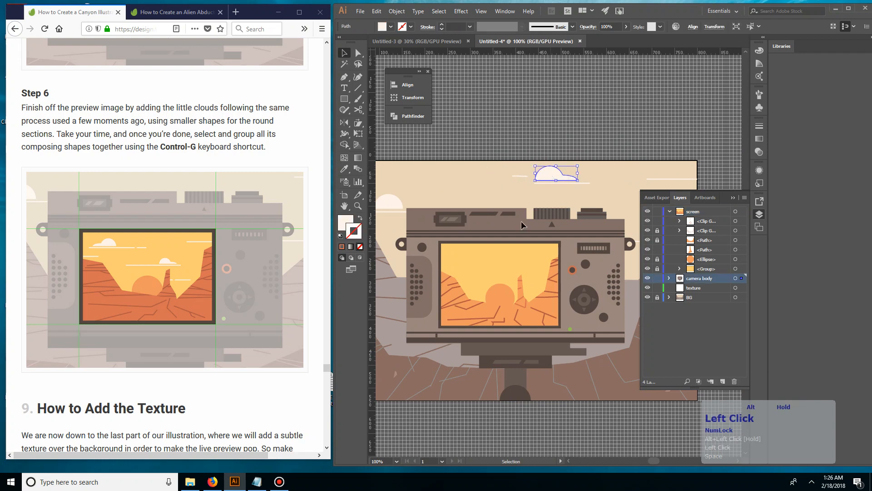
left_click_drag(521, 221, 514, 262)
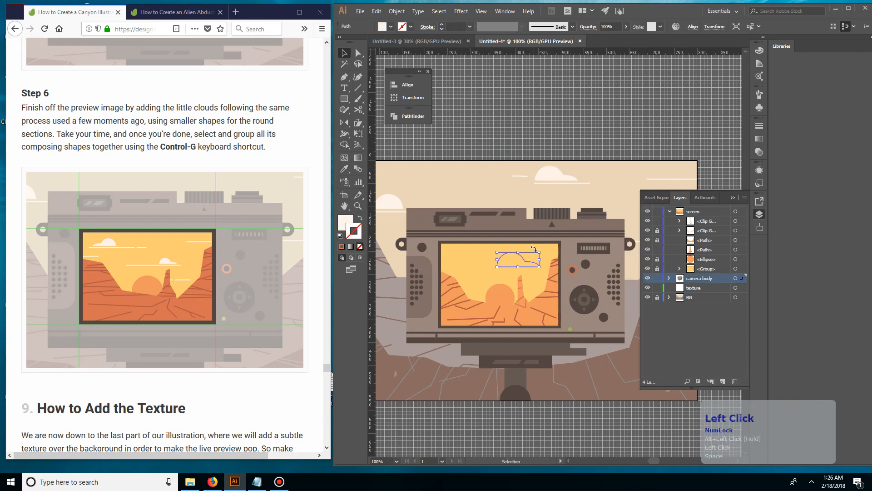
left_click(481, 189)
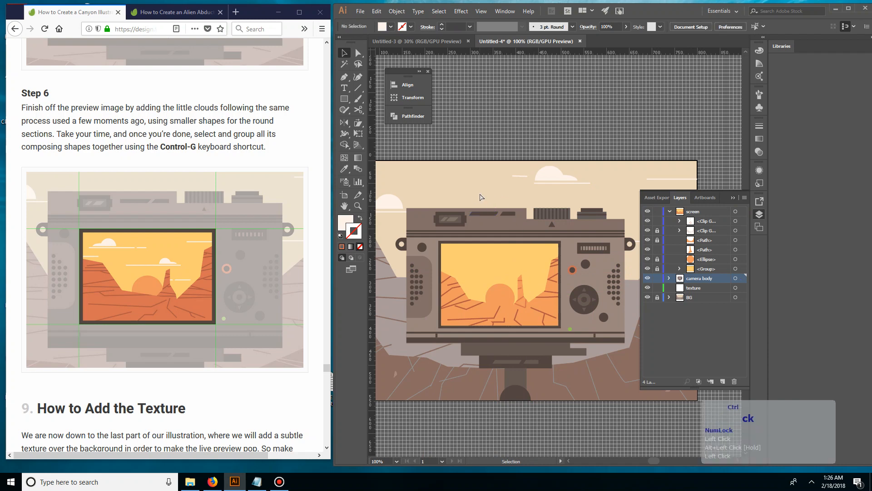
key("ctrl+z")
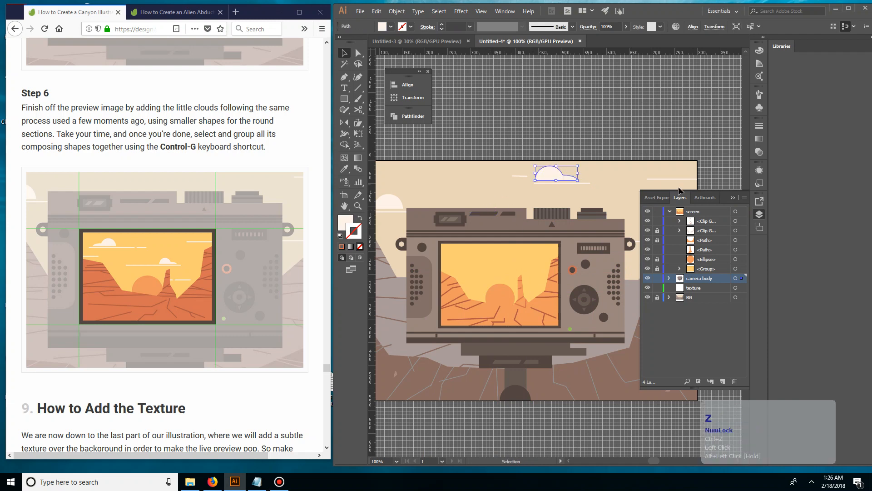
Duplicate the white background cloud above the camera in place, move the copy above the artboard, and keep only the copy selected
key("ctrl")
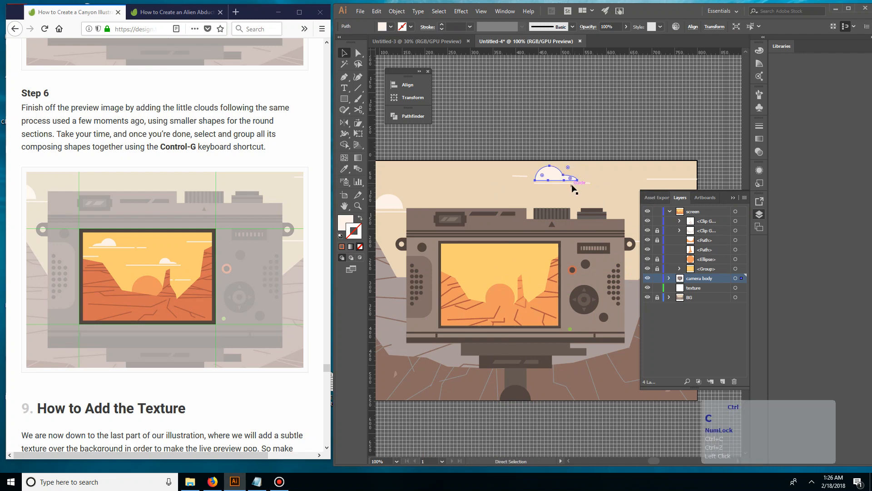
key("ctrl+f")
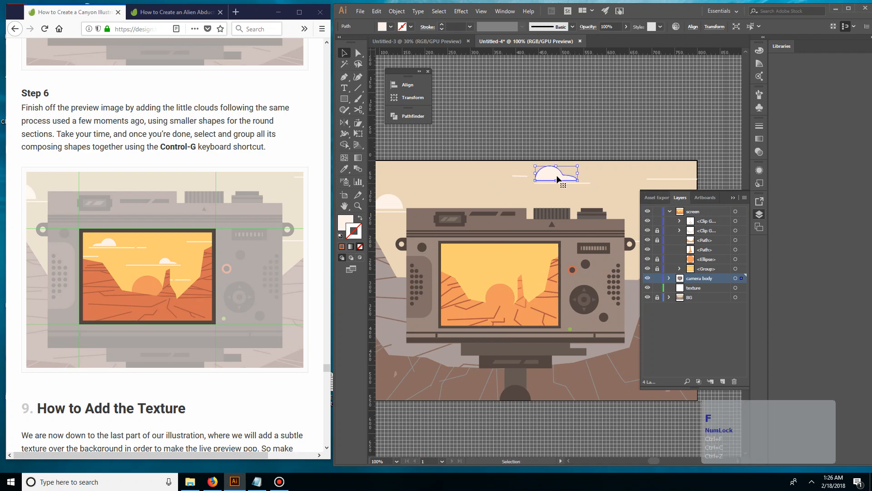
left_click_drag(562, 180, 570, 137)
left_click(745, 278)
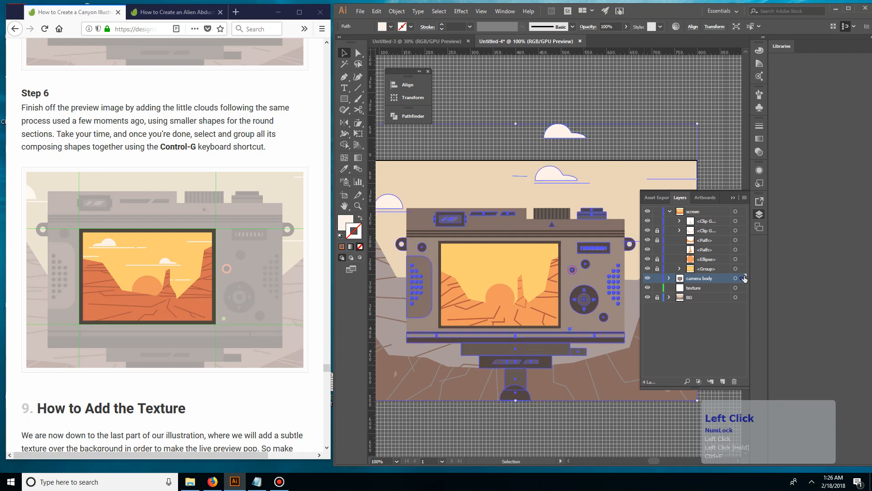
left_click(744, 279)
left_click(562, 121)
left_click(563, 130)
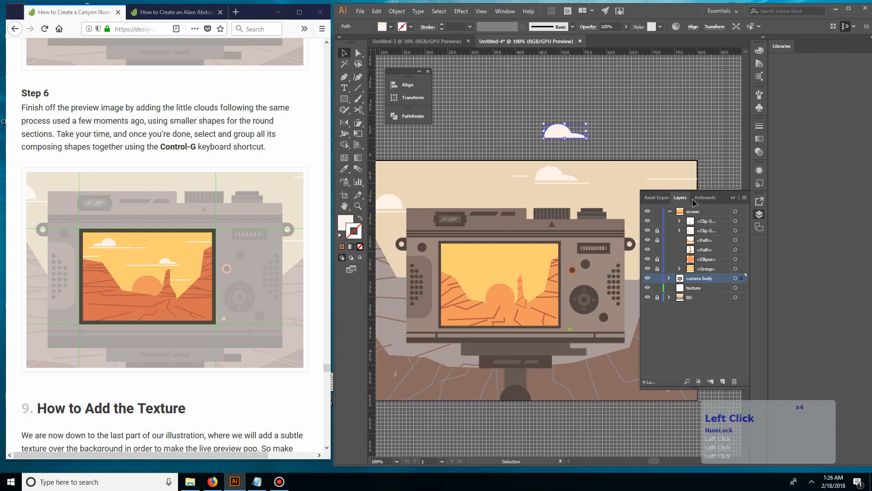
Transfer the cloud copy to the screen layer and place it in the yellow sky of the camera's screen
left_click_drag(743, 278, 739, 217)
left_click_drag(741, 279, 743, 211)
left_click_drag(565, 131, 514, 259)
Duplicate the short white line beside the background cloud, offset the copy slightly above it, and transfer the copy to the screen layer
key("ctrl+equal")
key("ctrl+equal")
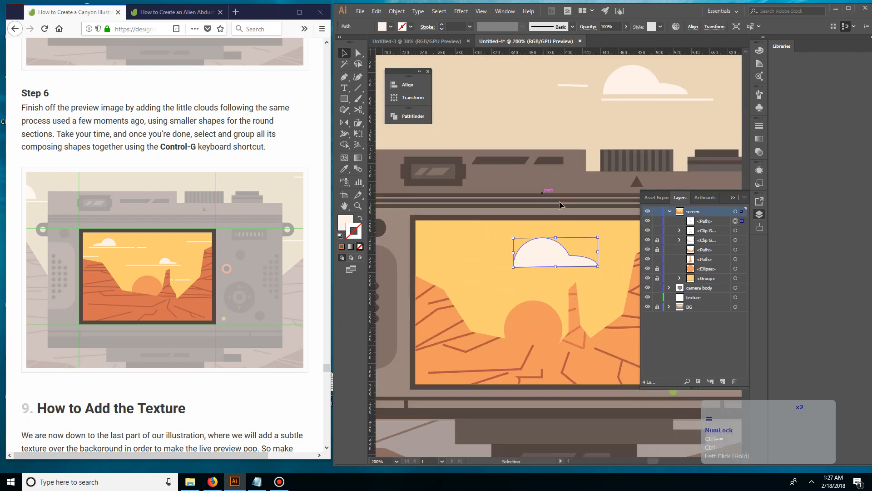
key("ctrl+minus")
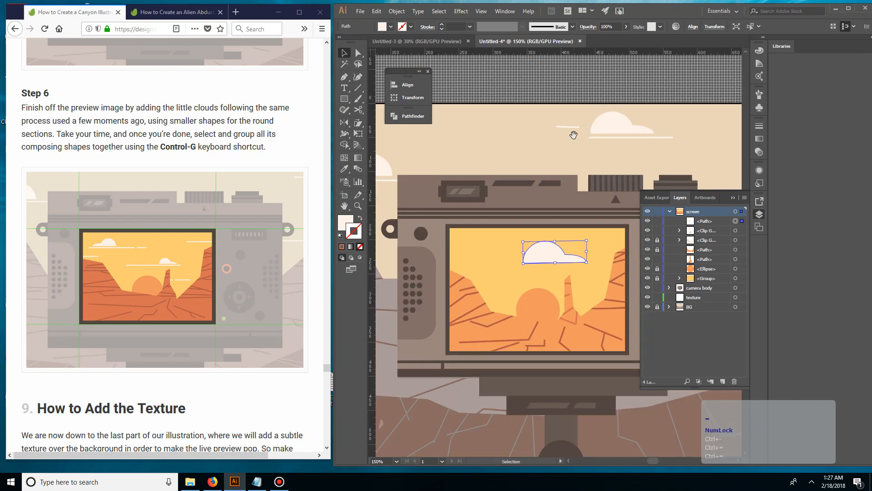
left_click_drag(569, 135, 556, 135)
left_click(556, 135)
left_click(558, 134)
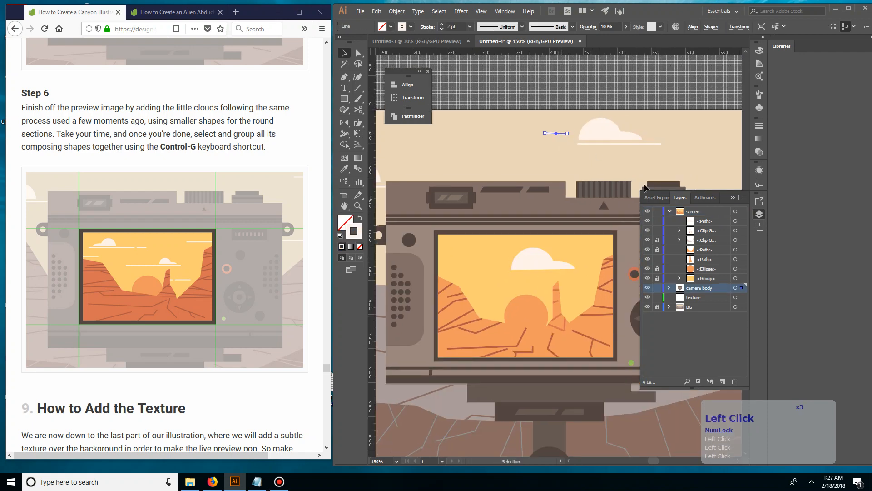
left_click(566, 125)
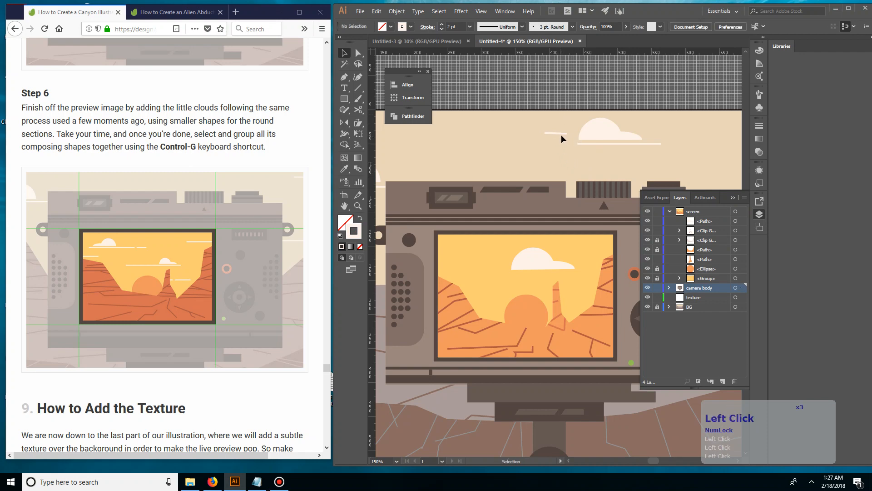
left_click_drag(562, 134, 568, 122)
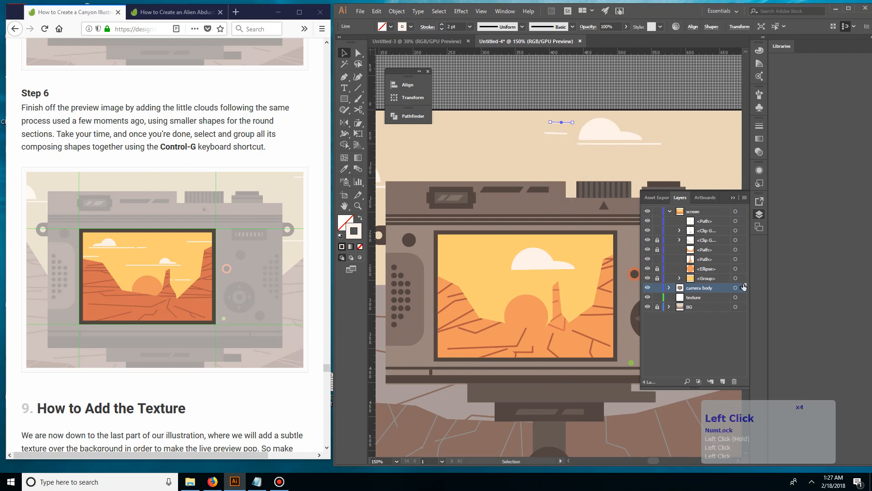
left_click_drag(743, 286, 741, 216)
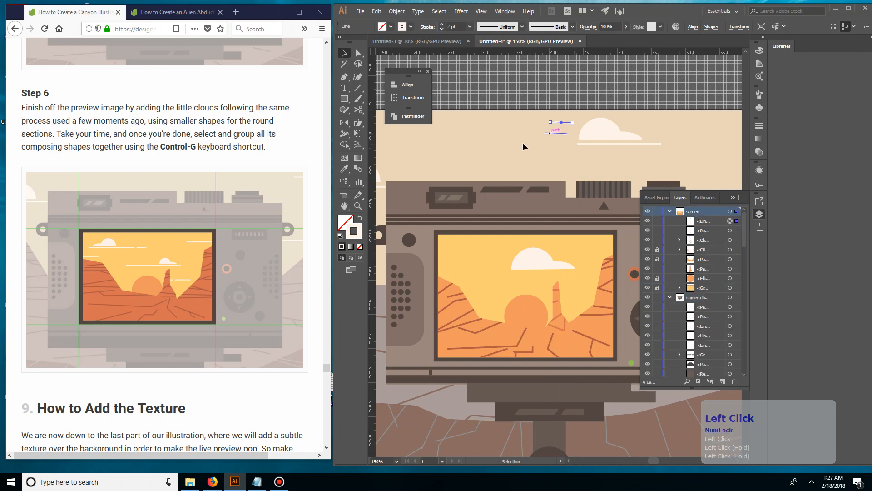
Place the short line copy in the upper-left sky of the camera's screen, near the screen's left edge
left_click(565, 119)
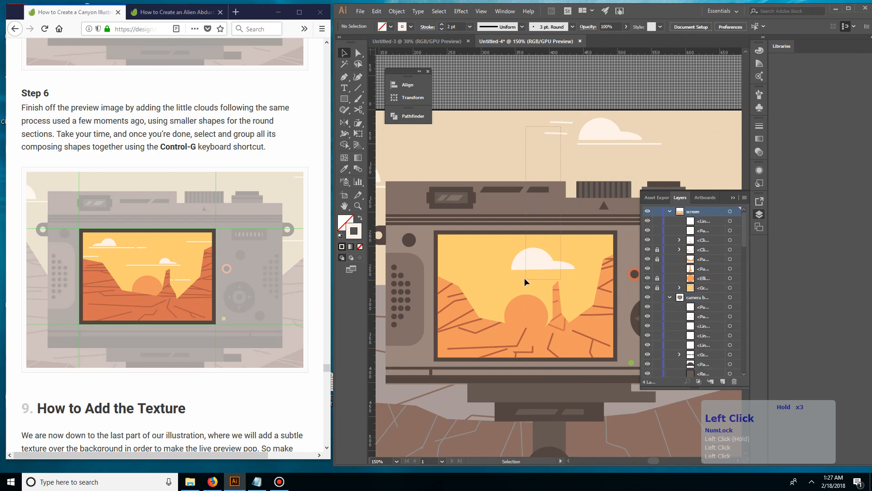
left_click(563, 122)
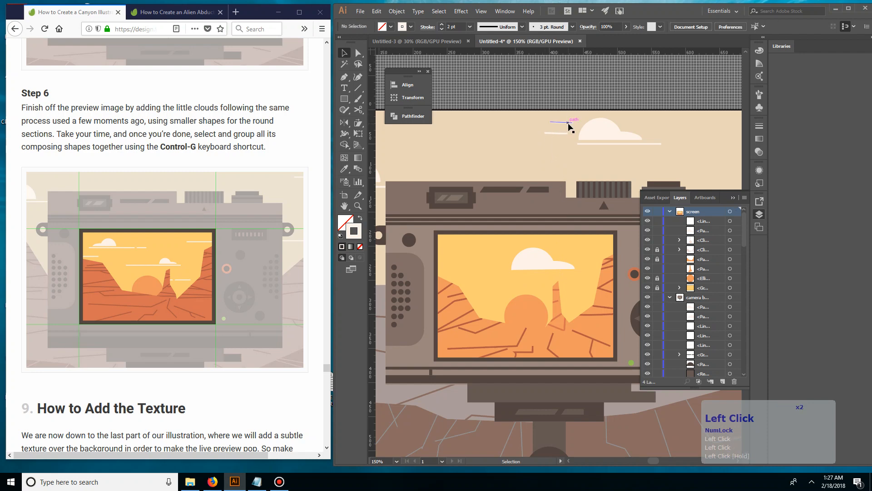
left_click(570, 123)
left_click(566, 117)
left_click_drag(563, 122, 469, 255)
key("space")
left_click_drag(467, 115, 525, 130)
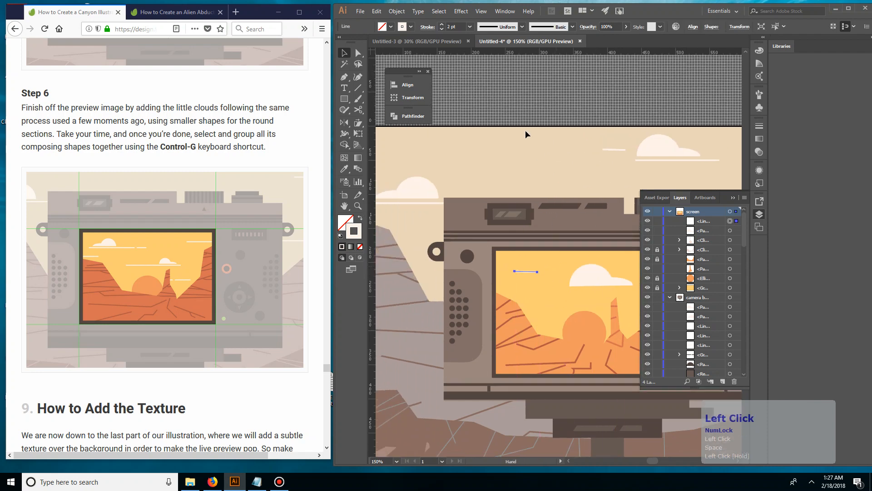
left_click(526, 130)
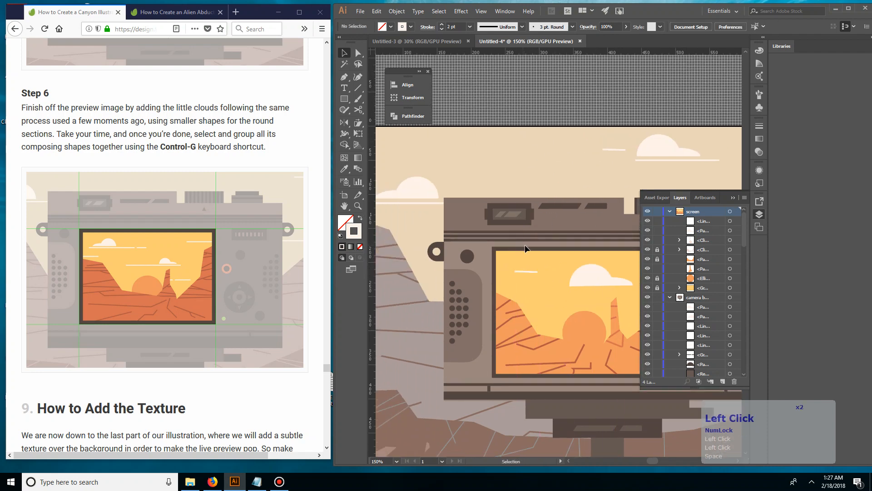
left_click_drag(525, 271, 515, 268)
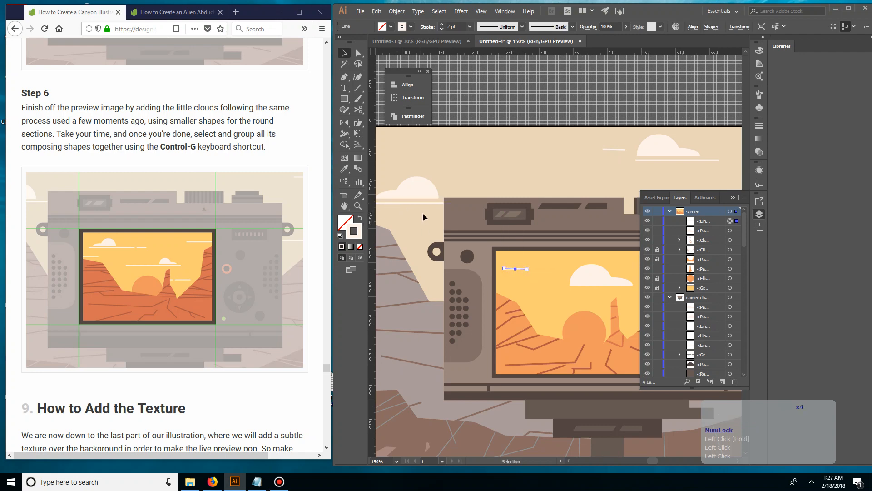
Draw a short horizontal line with the Pen tool just below the copied line in the camera screen's sky
key("p")
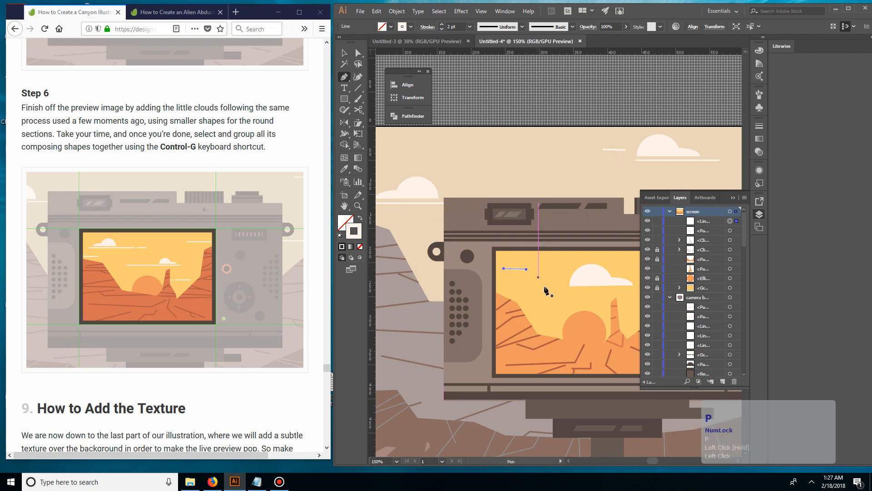
left_click(504, 283)
left_click(533, 283)
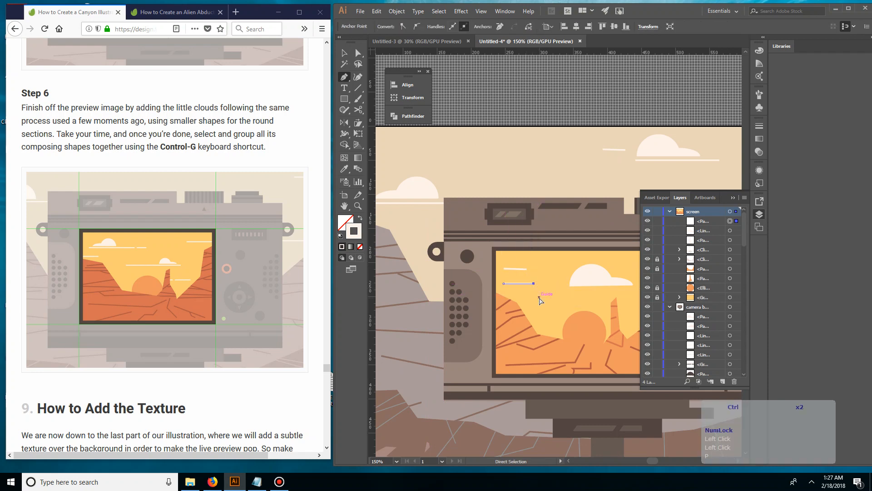
Draw a long horizontal line about 100 px long with the Pen tool just beneath the cloud in the camera's screen
key("space")
left_click_drag(558, 294, 468, 288)
left_click(474, 286)
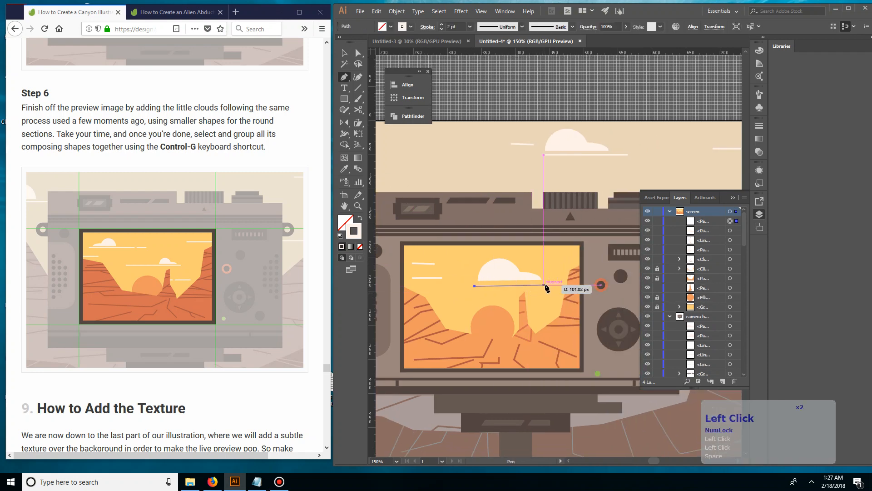
left_click(548, 285)
left_click(548, 280, "ctrl")
key("v")
Scale the cloud in the camera's screen down to roughly half its size above the long line and group its shapes
left_click(546, 258)
key("space")
left_click_drag(535, 267, 548, 268)
left_click_drag(548, 269, 520, 293)
left_click(547, 268)
left_click(514, 283)
key("ctrl+g")
left_click(531, 285)
Adjust the endpoint of the long line beneath the small cloud with Direct Selection to lengthen the line slightly
key("a")
left_click(488, 286)
left_click(520, 283)
key("v")
double_click(482, 291)
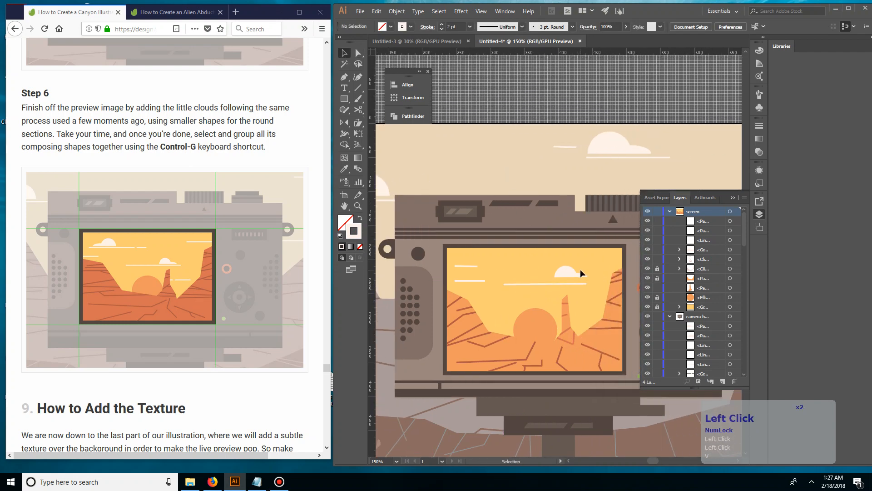
Duplicate the small cloud toward the left of the screen's sky, reflect the copy horizontally, and place it on the upper short line
left_click_drag(580, 270, 472, 274)
right_click(473, 274)
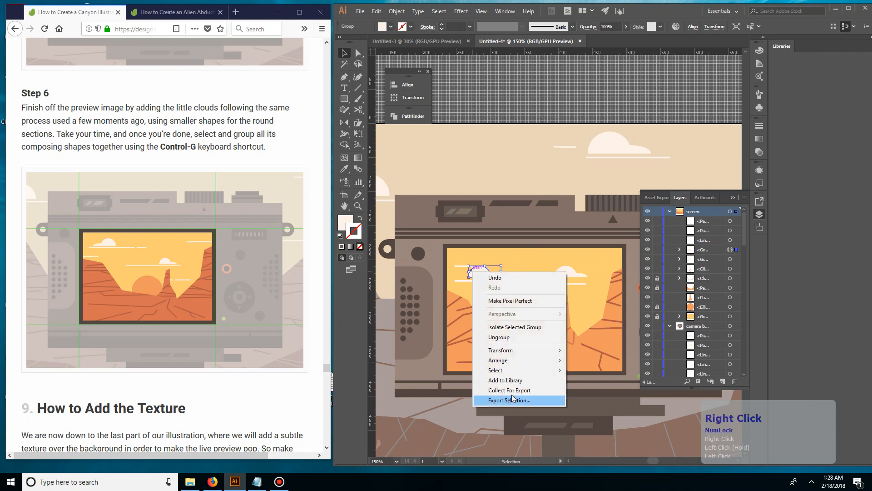
left_click(500, 350)
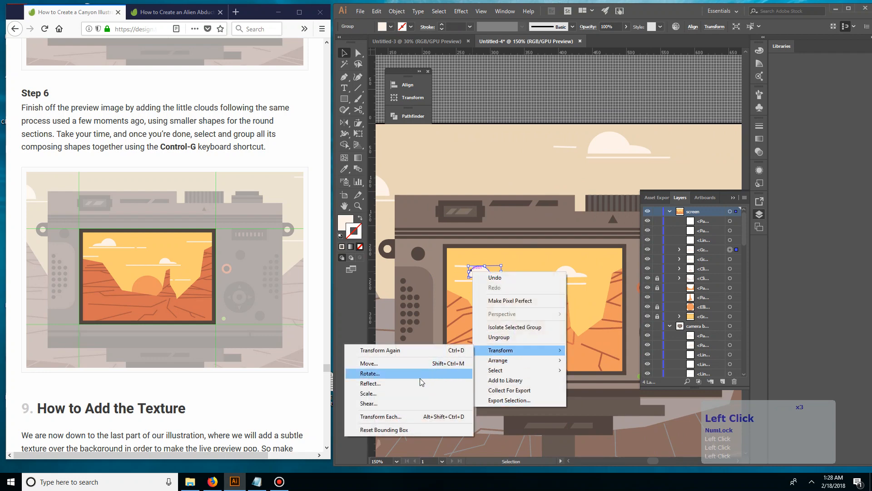
left_click(418, 382)
left_click(522, 304)
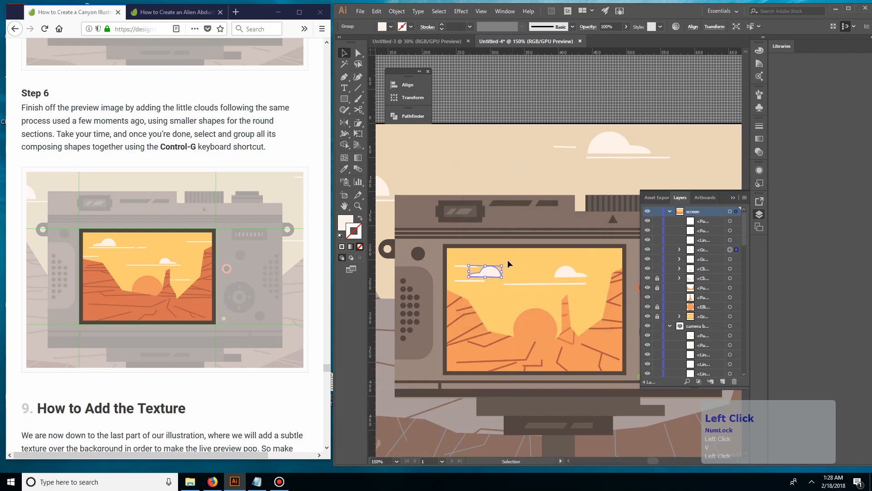
left_click_drag(497, 273, 483, 259)
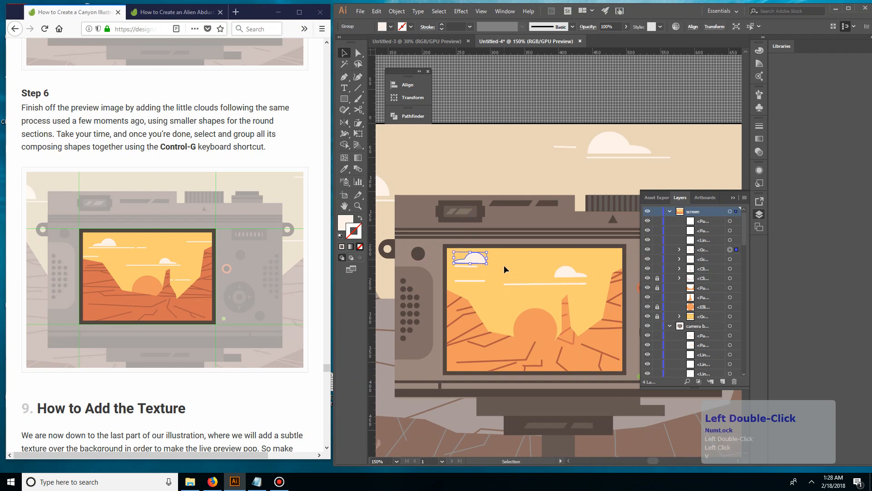
left_click(503, 265)
Extend the right end of the short line beneath the left cloud with Direct Selection
left_click(471, 266)
key("a")
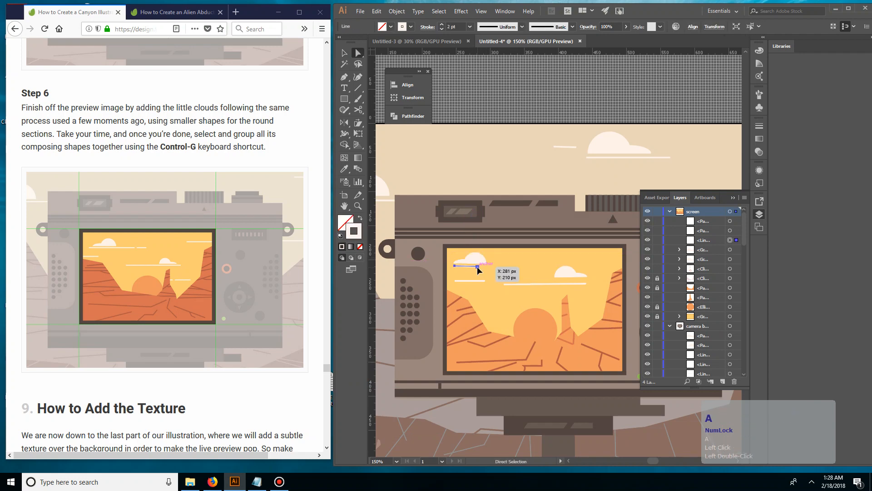
double_click(489, 267)
key("space")
left_click_drag(529, 261, 514, 264)
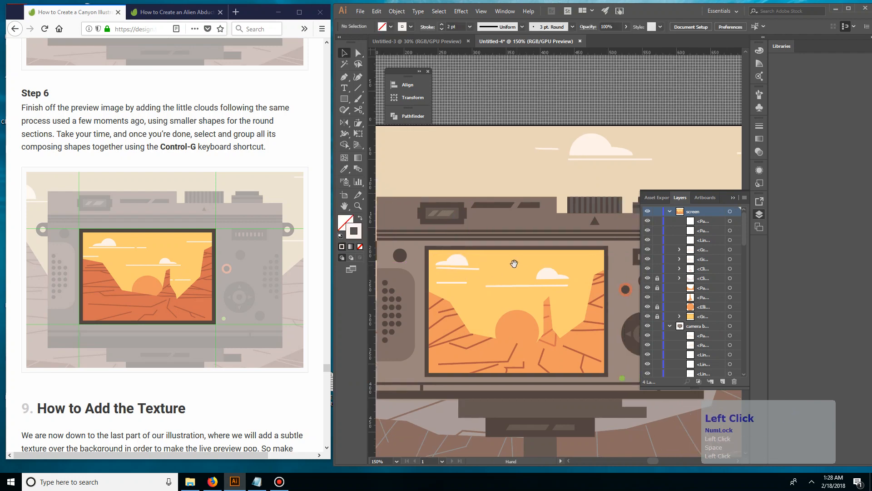
double_click(517, 262)
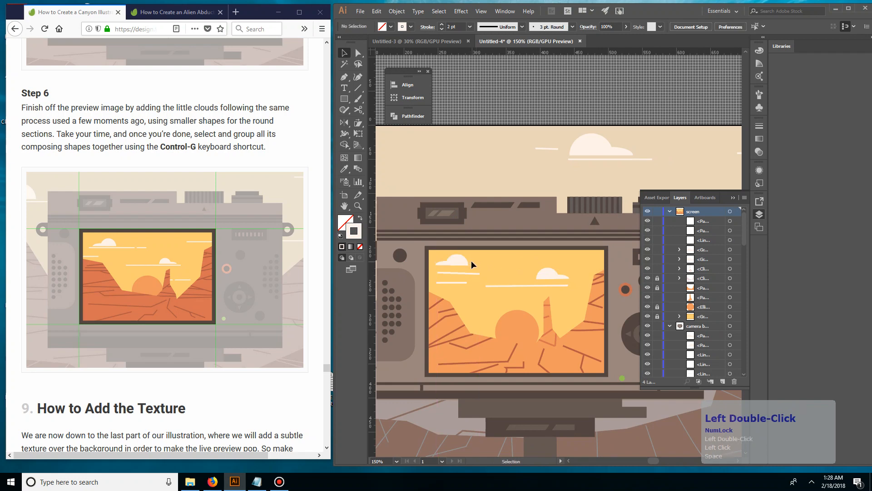
Move the lower short line from below the left cloud to the sky beside the rock column
left_click(457, 261)
key("space")
left_click_drag(532, 291, 495, 302)
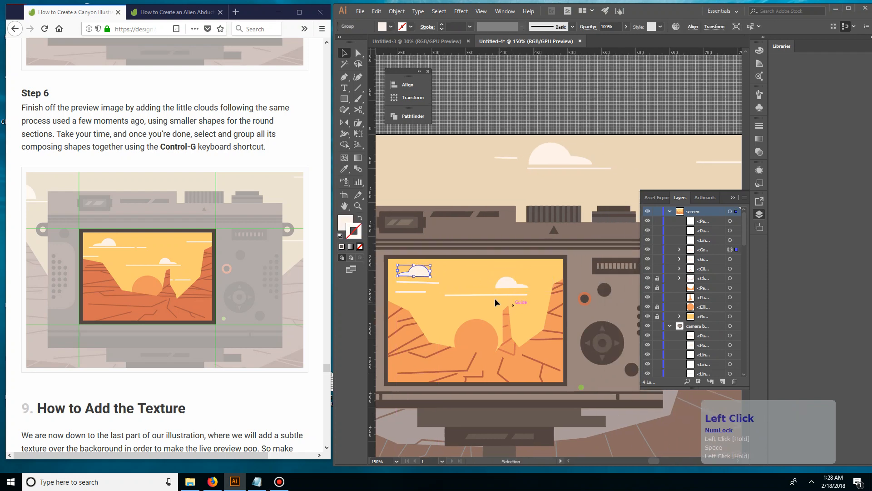
left_click_drag(418, 293, 532, 326)
left_click(538, 315)
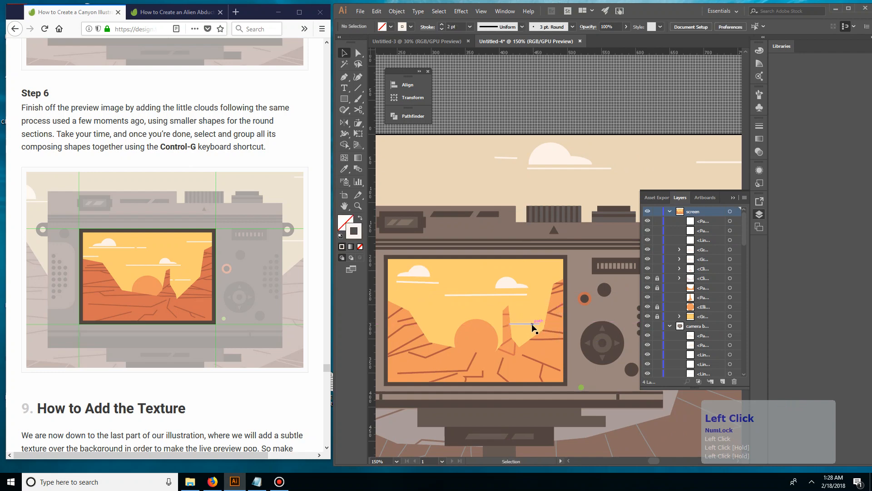
Send the moved short line backward in the screen layer until it sits below the rock column
left_click(530, 324)
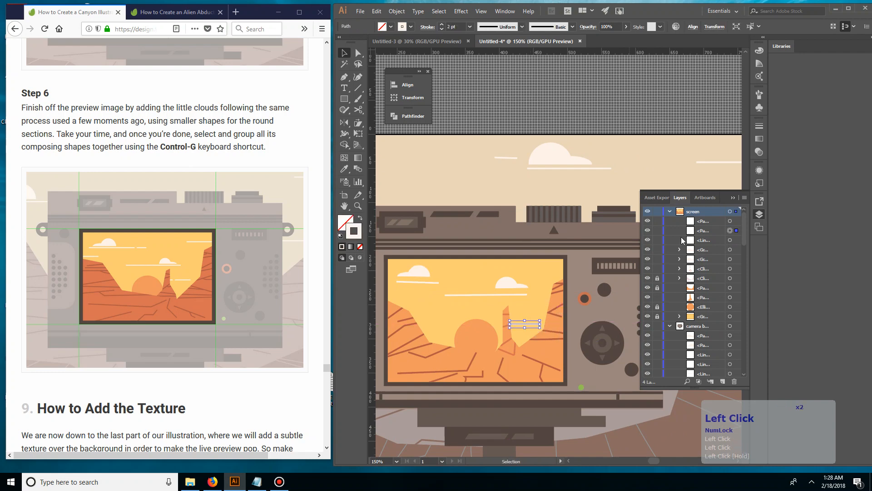
key("ctrl+bracketleft")
key("ctrl+bracketleft")
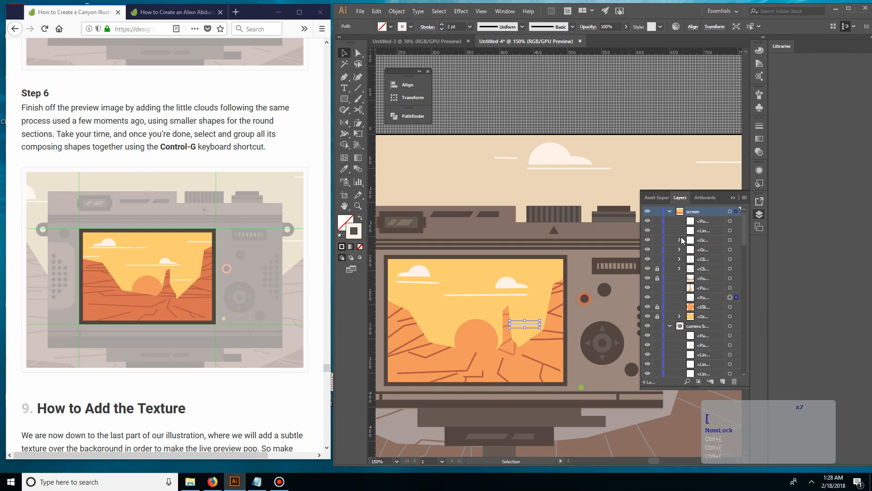
left_click(555, 220)
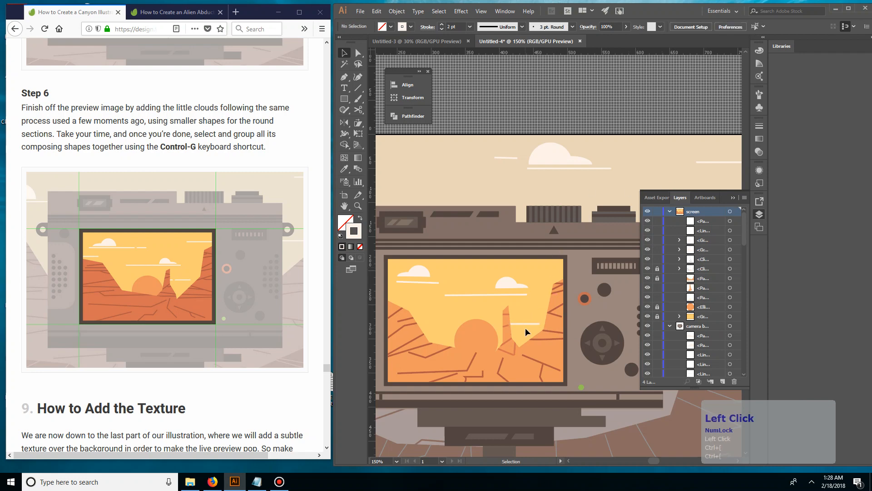
Shift the short line slightly left and up so it passes behind the rock column
mouse_move(530, 324)
left_mouse_down()
mouse_move(508, 326)
mouse_move(521, 321)
left_mouse_up()
left_click(525, 309)
left_click_drag(521, 321, 578, 306)
left_click(538, 318)
key("space")
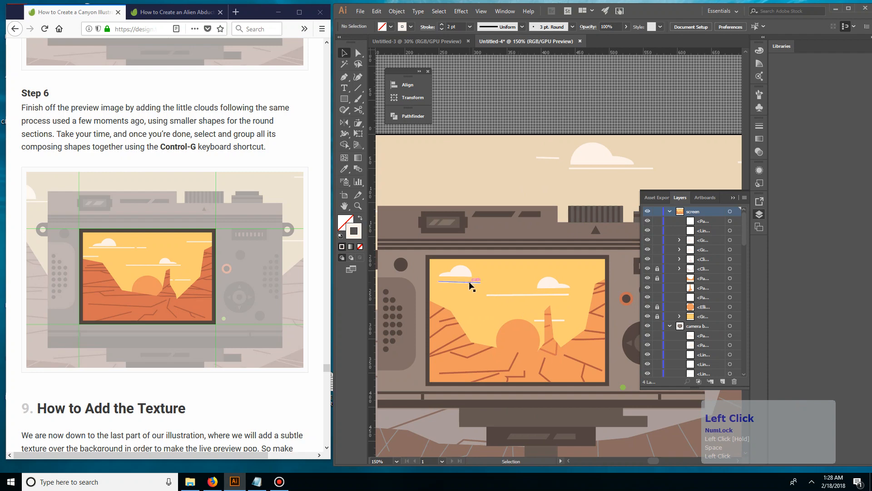
Duplicate the line beneath the left cloud below the original and shorten the copy with Direct Selection
left_click_drag(468, 282, 455, 302)
key("a")
left_click(472, 300)
double_click(488, 316)
key("v")
double_click(475, 313)
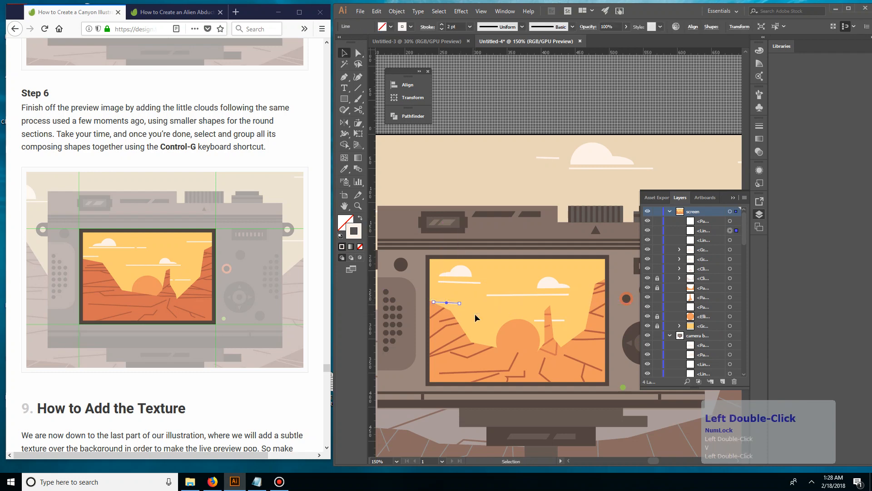
Nudge the shortened line copy up slightly, just above the canyon's left edge
left_click(450, 304)
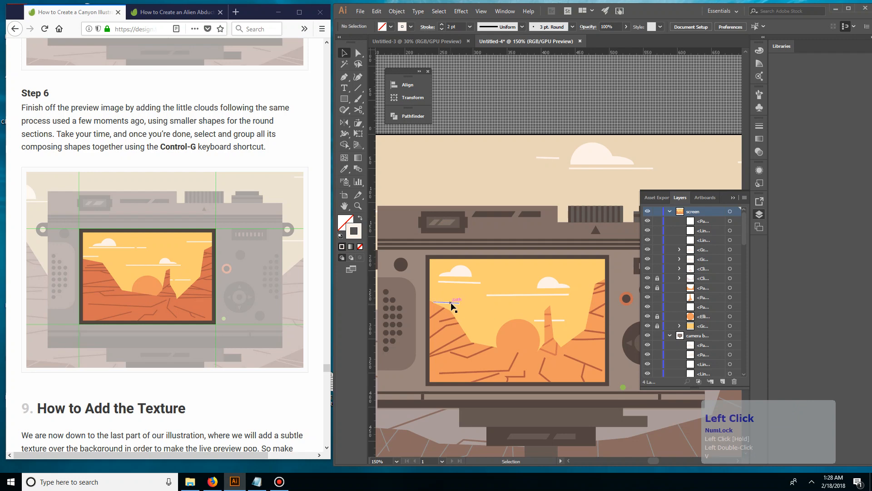
left_click_drag(450, 303, 451, 298)
left_click(474, 309)
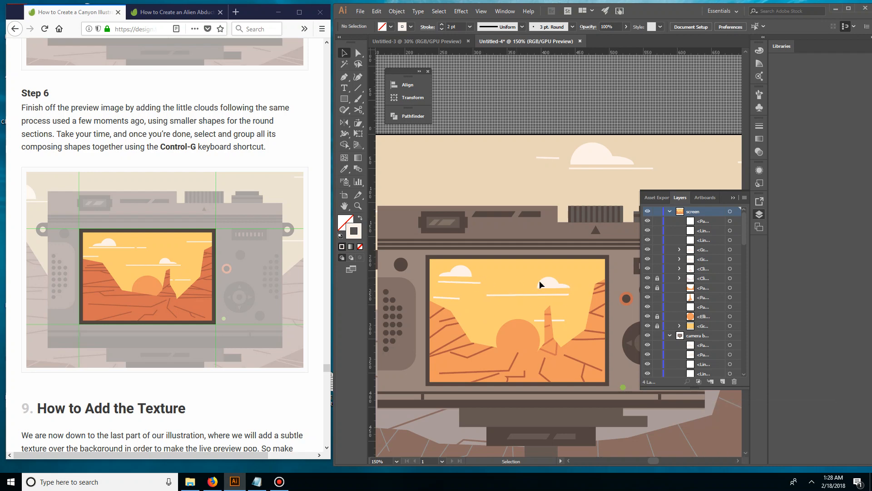
key("p")
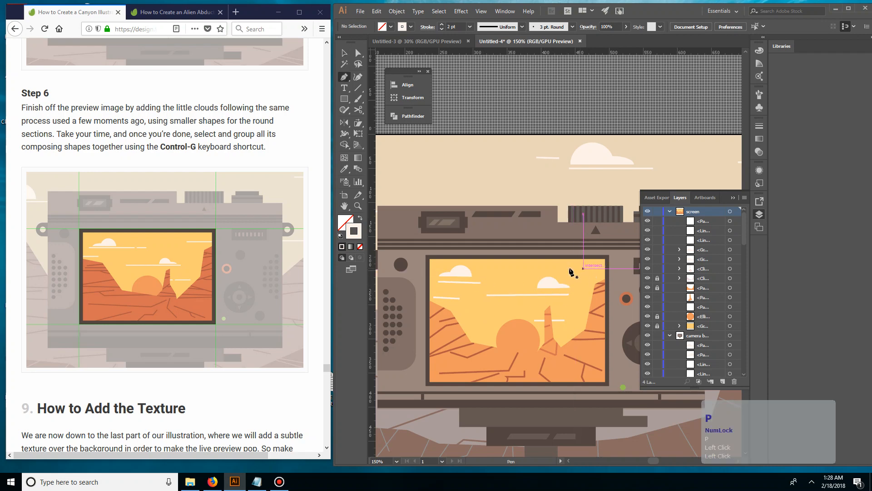
left_click(569, 269)
left_click(592, 268, "shift")
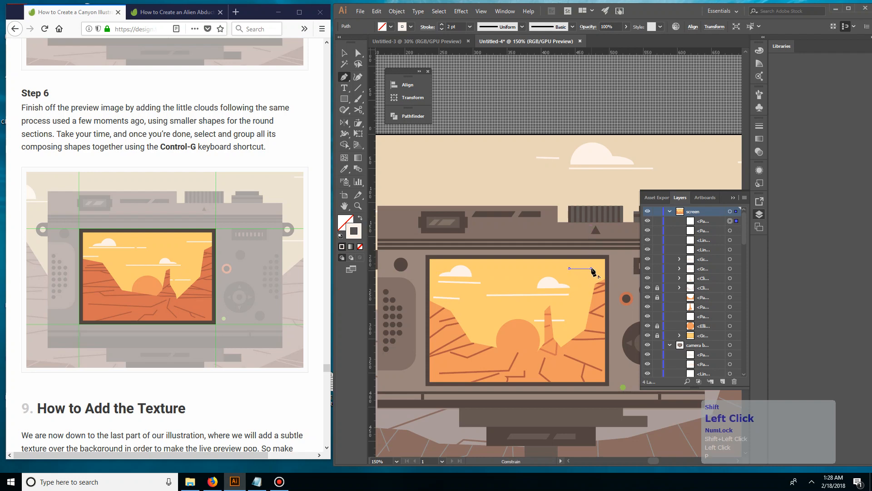
left_click(595, 268)
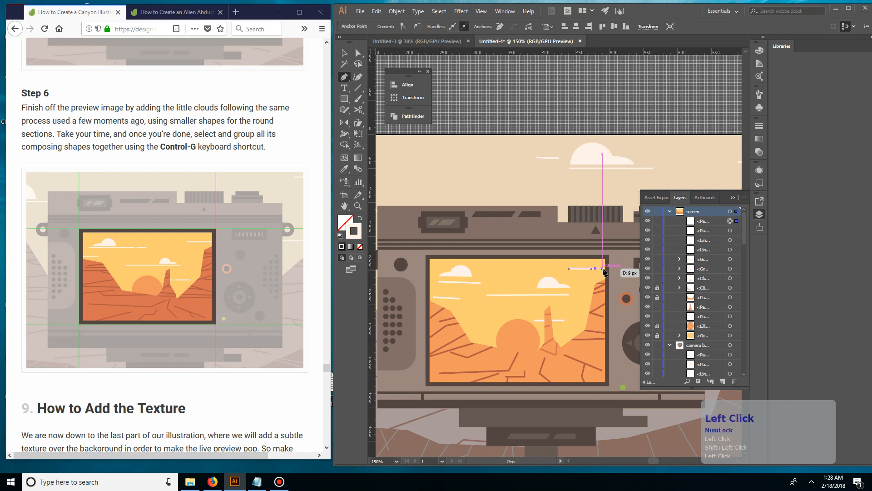
left_click(602, 269)
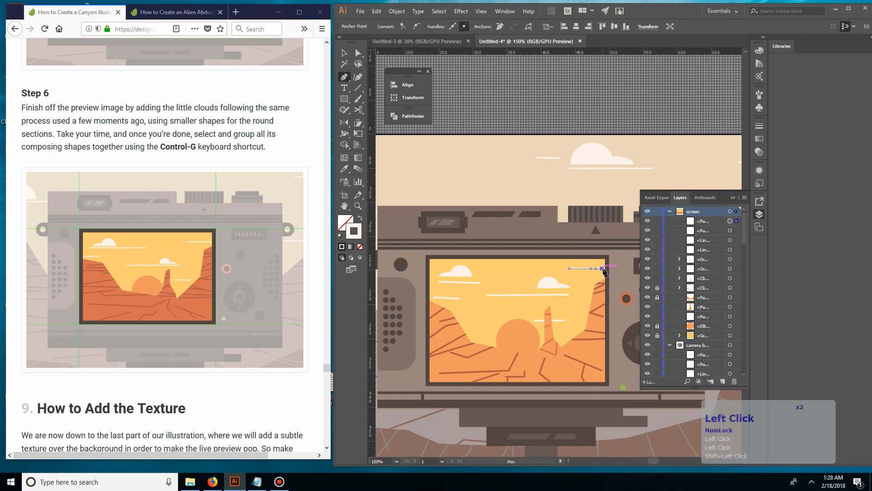
left_click(635, 107, "ctrl")
left_click(635, 107, "ctrl")
key("v")
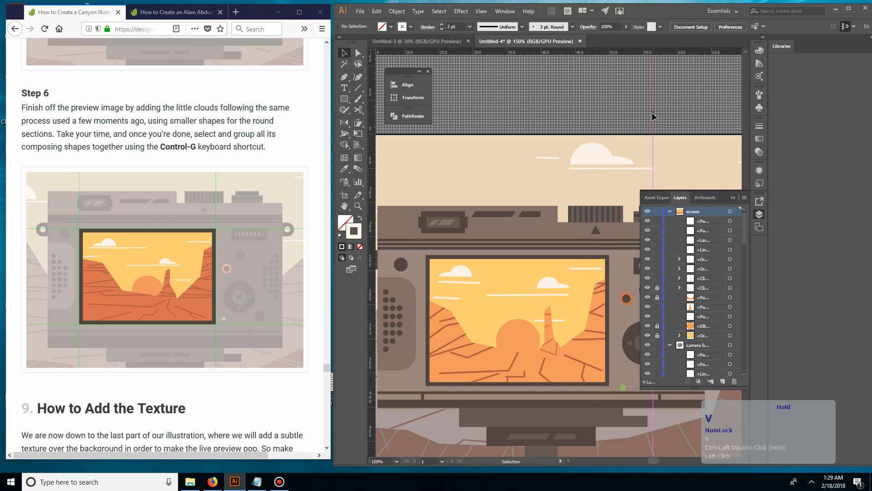
left_click(596, 267)
left_click(596, 268)
left_click_drag(596, 269, 583, 270)
key("Delete")
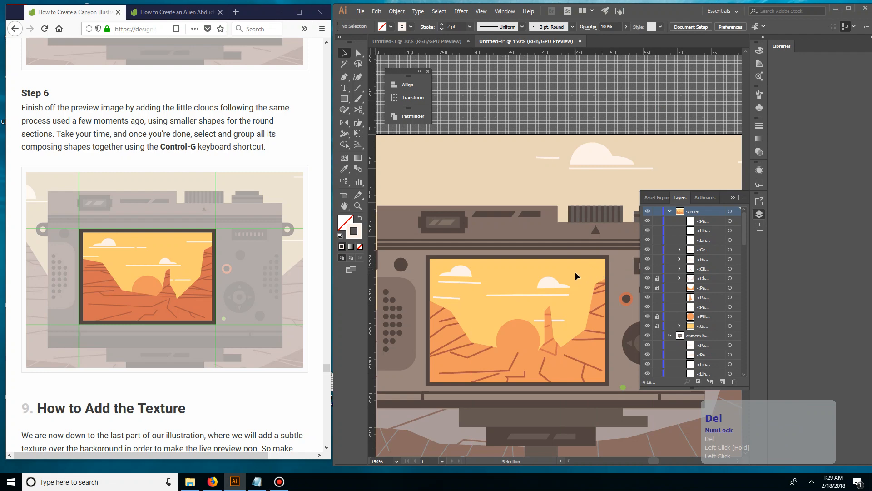
Draw a short, nearly horizontal line with the Pen tool just above the right cloud in the camera's screen
key("p")
left_click(571, 265)
left_click(584, 265)
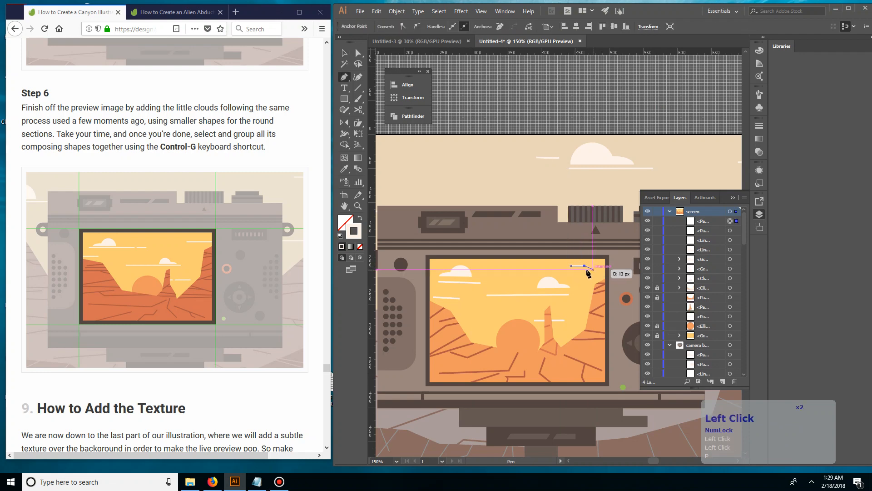
key("ctrl+z")
key("ctrl+z")
left_click(553, 265)
left_click(578, 265)
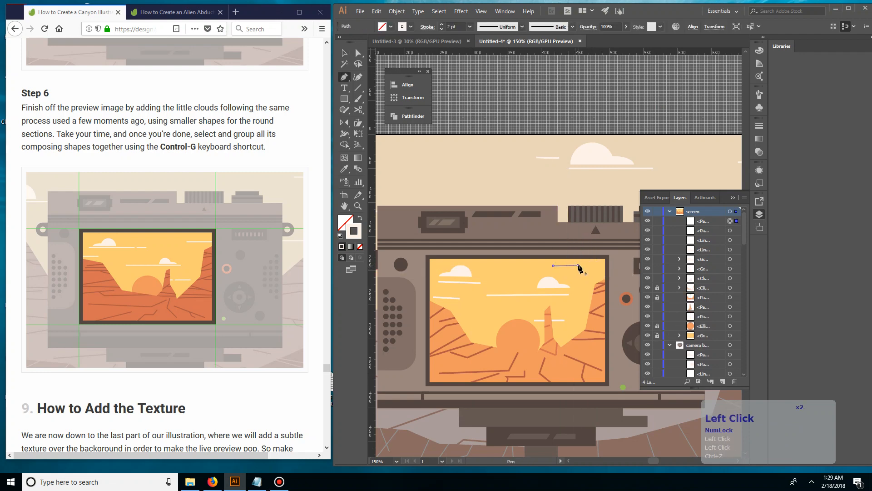
left_click(588, 267, "ctrl")
Draw a very short, straight horizontal dash beside that line, near the right edge of the camera screen's sky
left_click(591, 265)
left_click(601, 265)
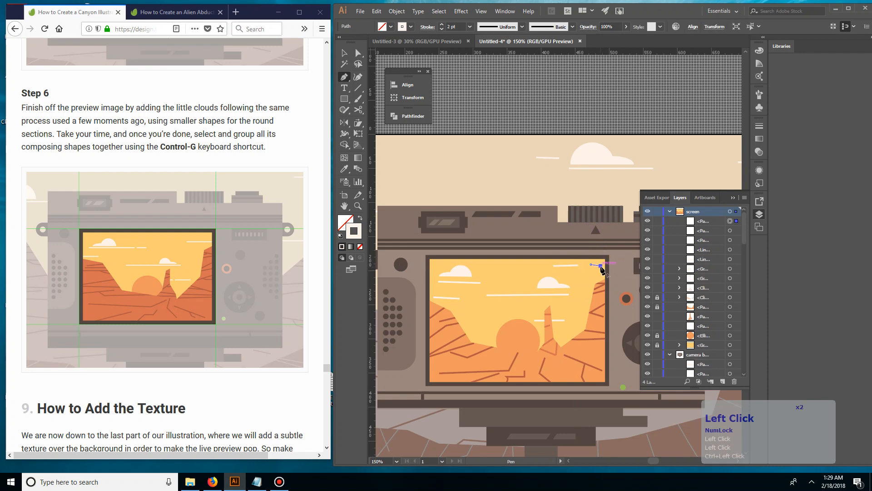
key("ctrl+z")
left_click(601, 265, "shift")
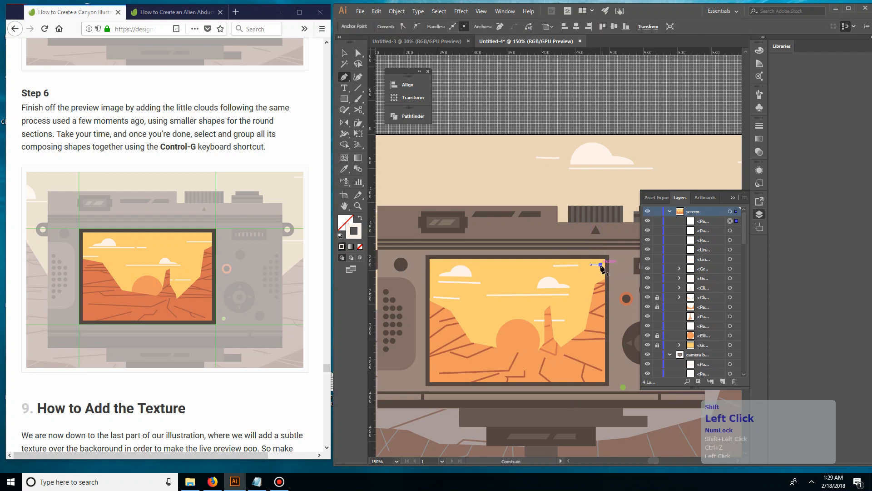
left_click(621, 194, "ctrl")
key("v")
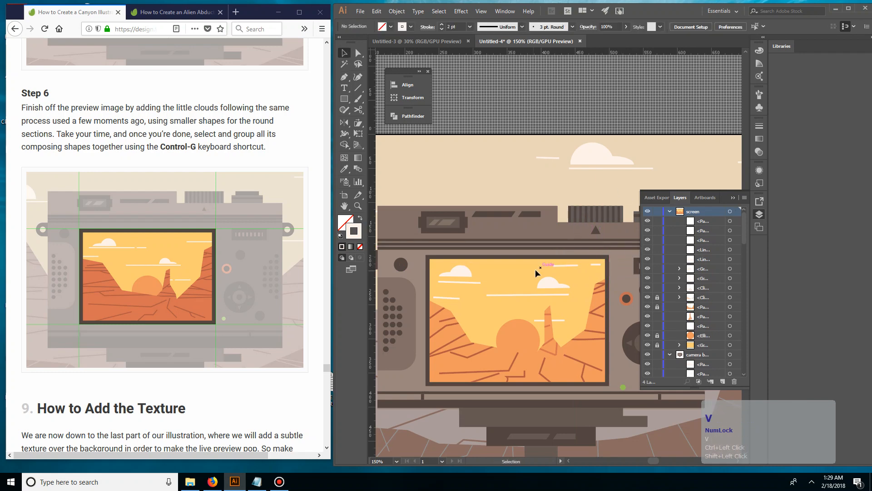
Unlock the orange canyon foreground path in the screen layer and open it in isolation mode
key("ctrl+minus")
key("ctrl+equal")
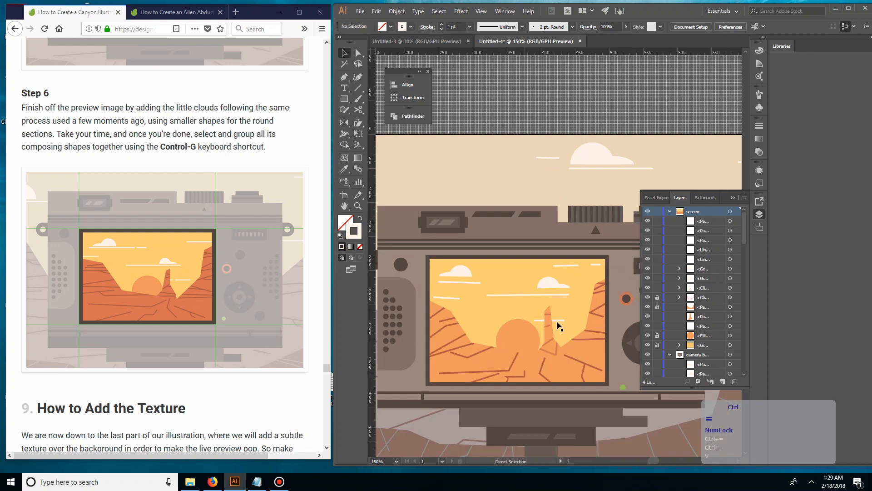
left_click(574, 342)
left_click(708, 317)
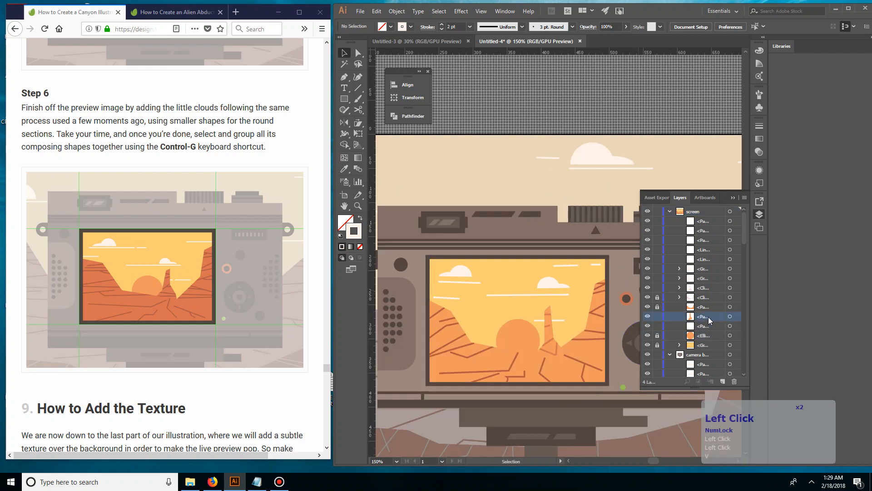
left_click(658, 306)
left_click(490, 341)
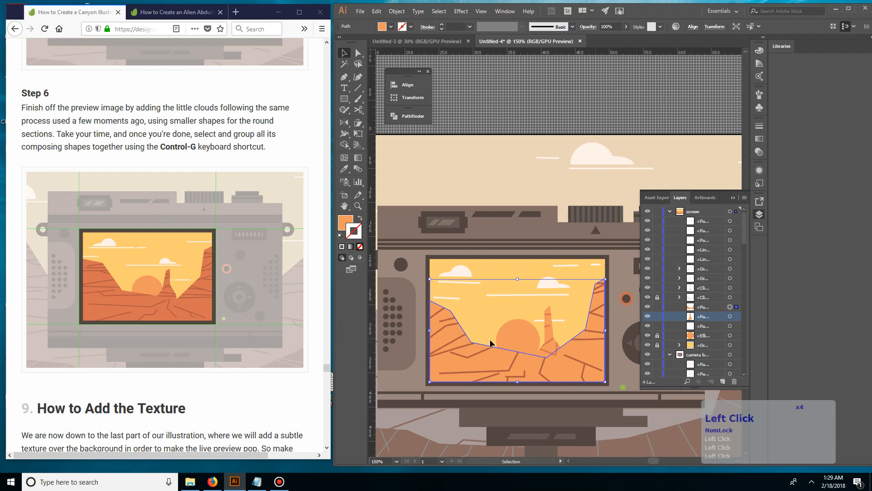
double_click(497, 357)
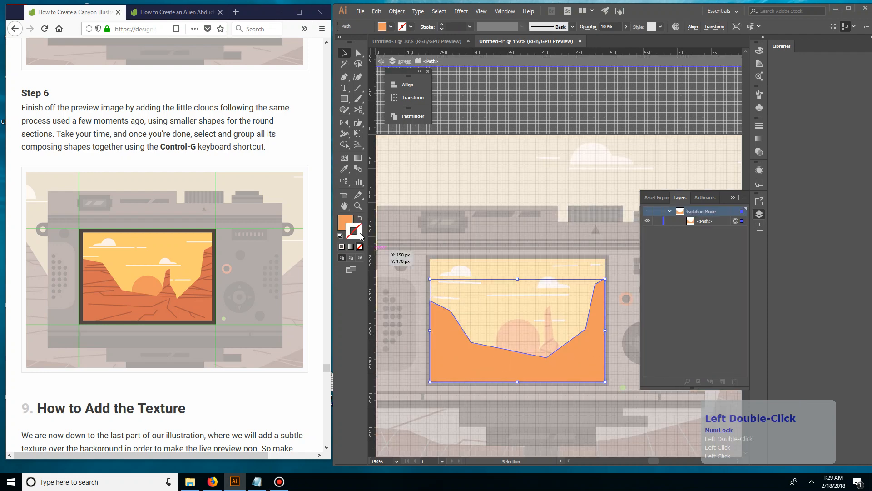
Set the canyon foreground's fill to the darker orange E07E3B and exit isolation mode
double_click(341, 223)
left_click_drag(386, 189, 385, 198)
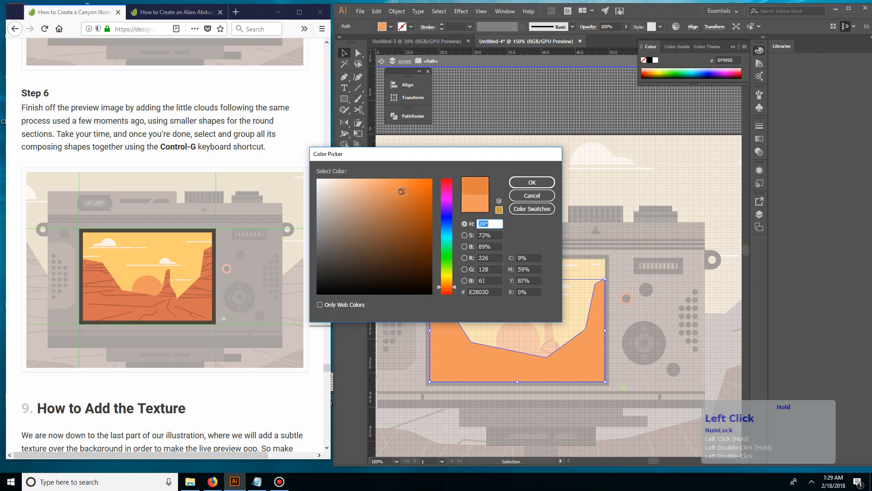
left_click(536, 186)
key("v")
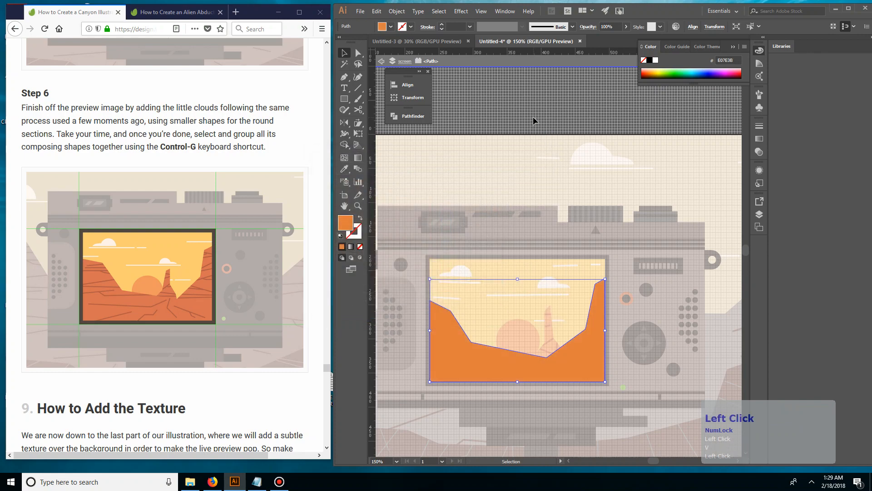
double_click(533, 117)
key("ctrl+minus")
key("ctrl+minus")
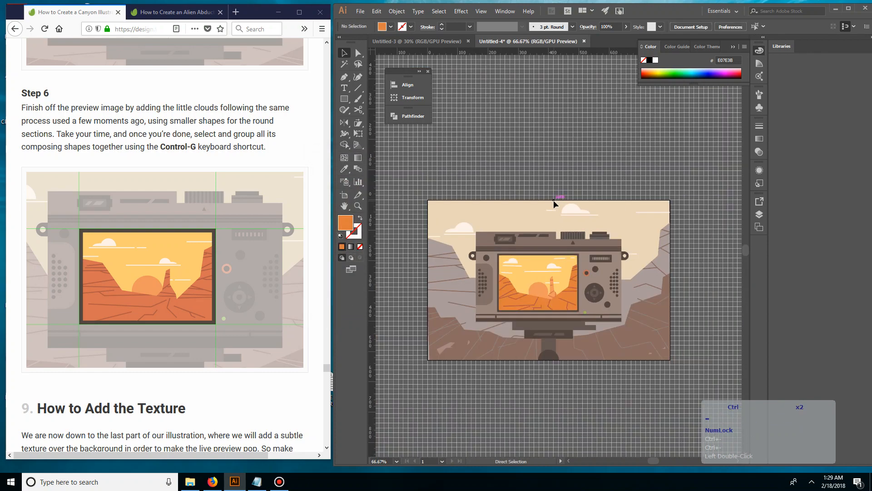
key("ctrl+equal")
left_click_drag(250, 123, 259, 134)
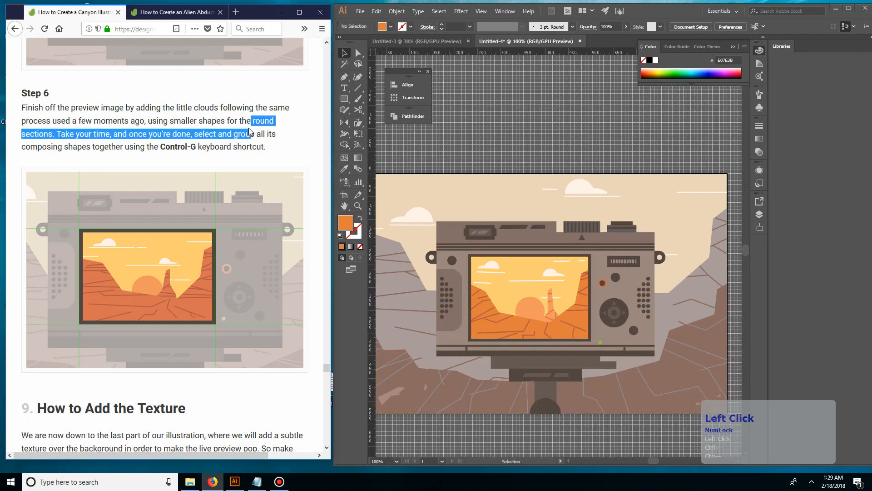